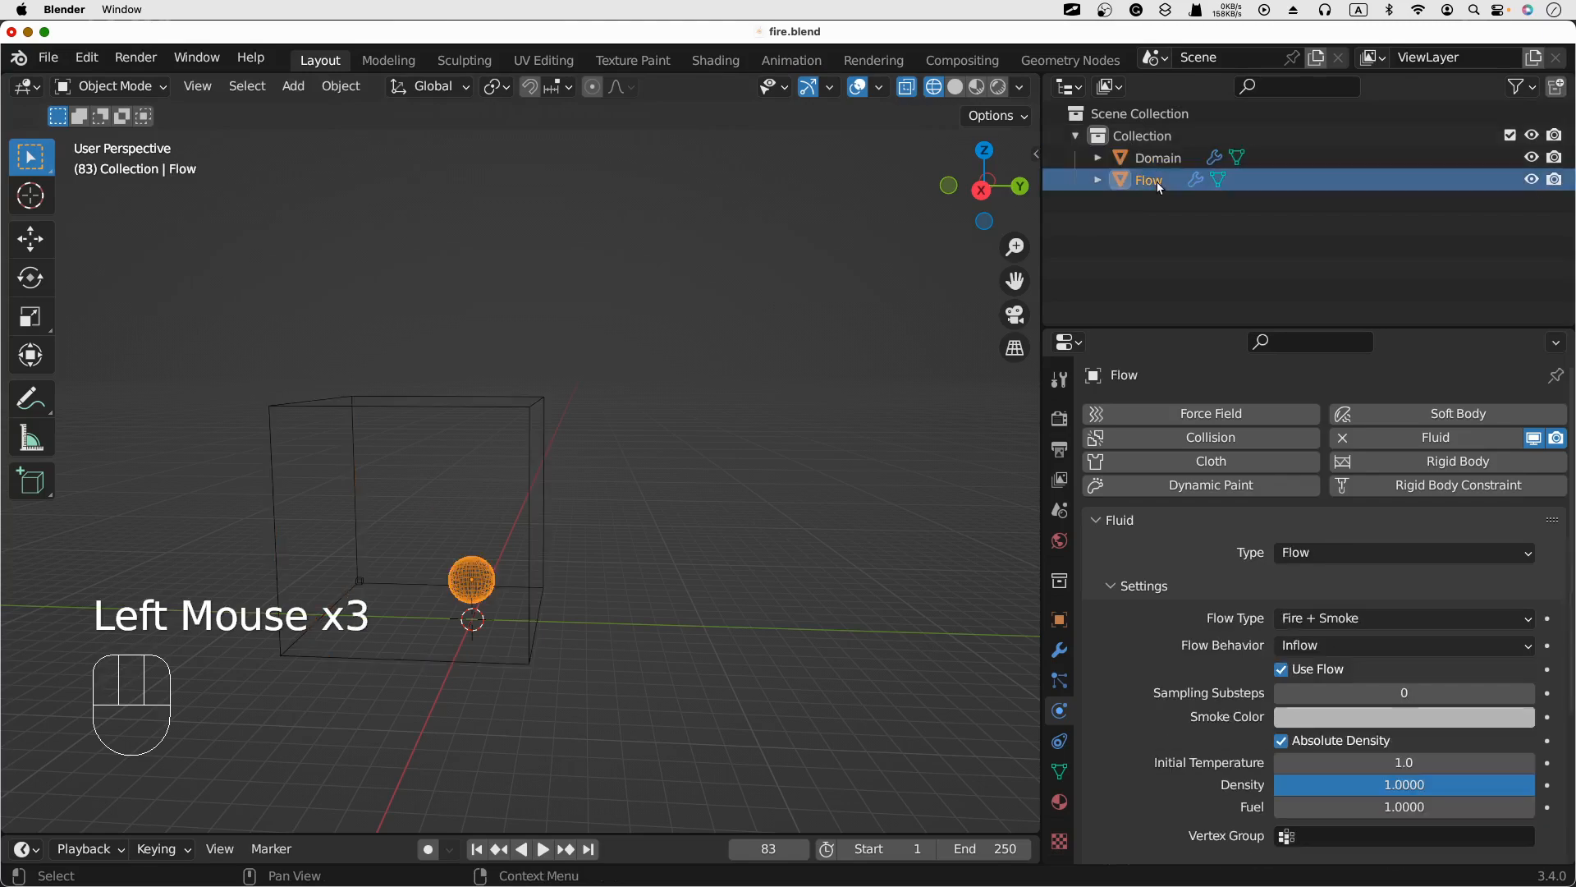
# - Duplicate the Domain and Flow objects together and place the copies beside the originals along the Y axis
pyautogui.keyDown('shift'); pyautogui.click(1154, 157); pyautogui.keyUp('shift')
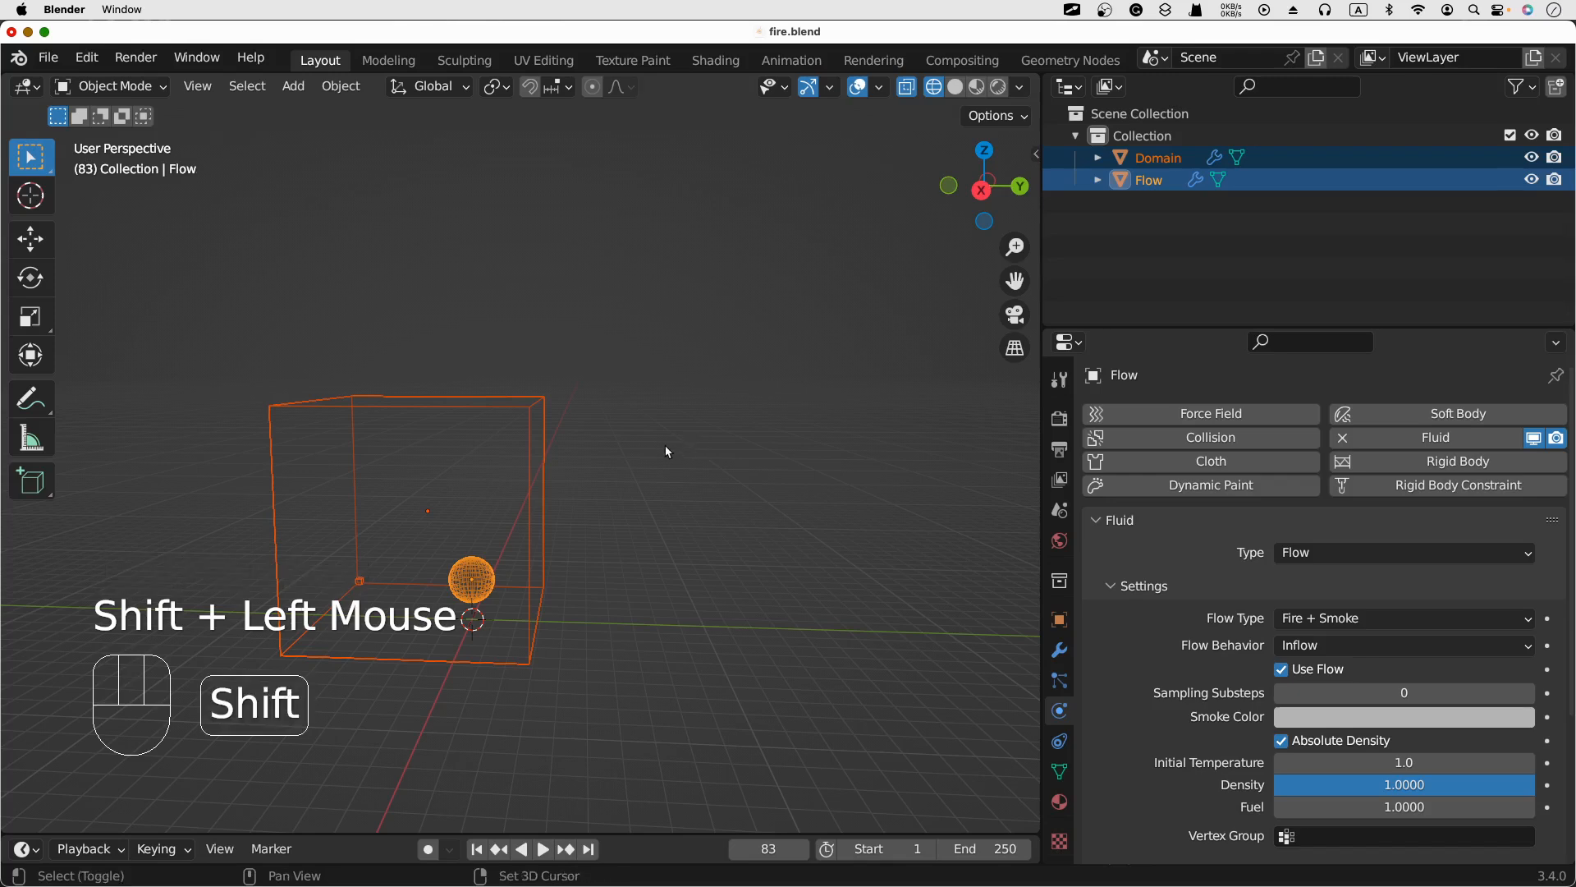
pyautogui.hotkey('shift', 'd')
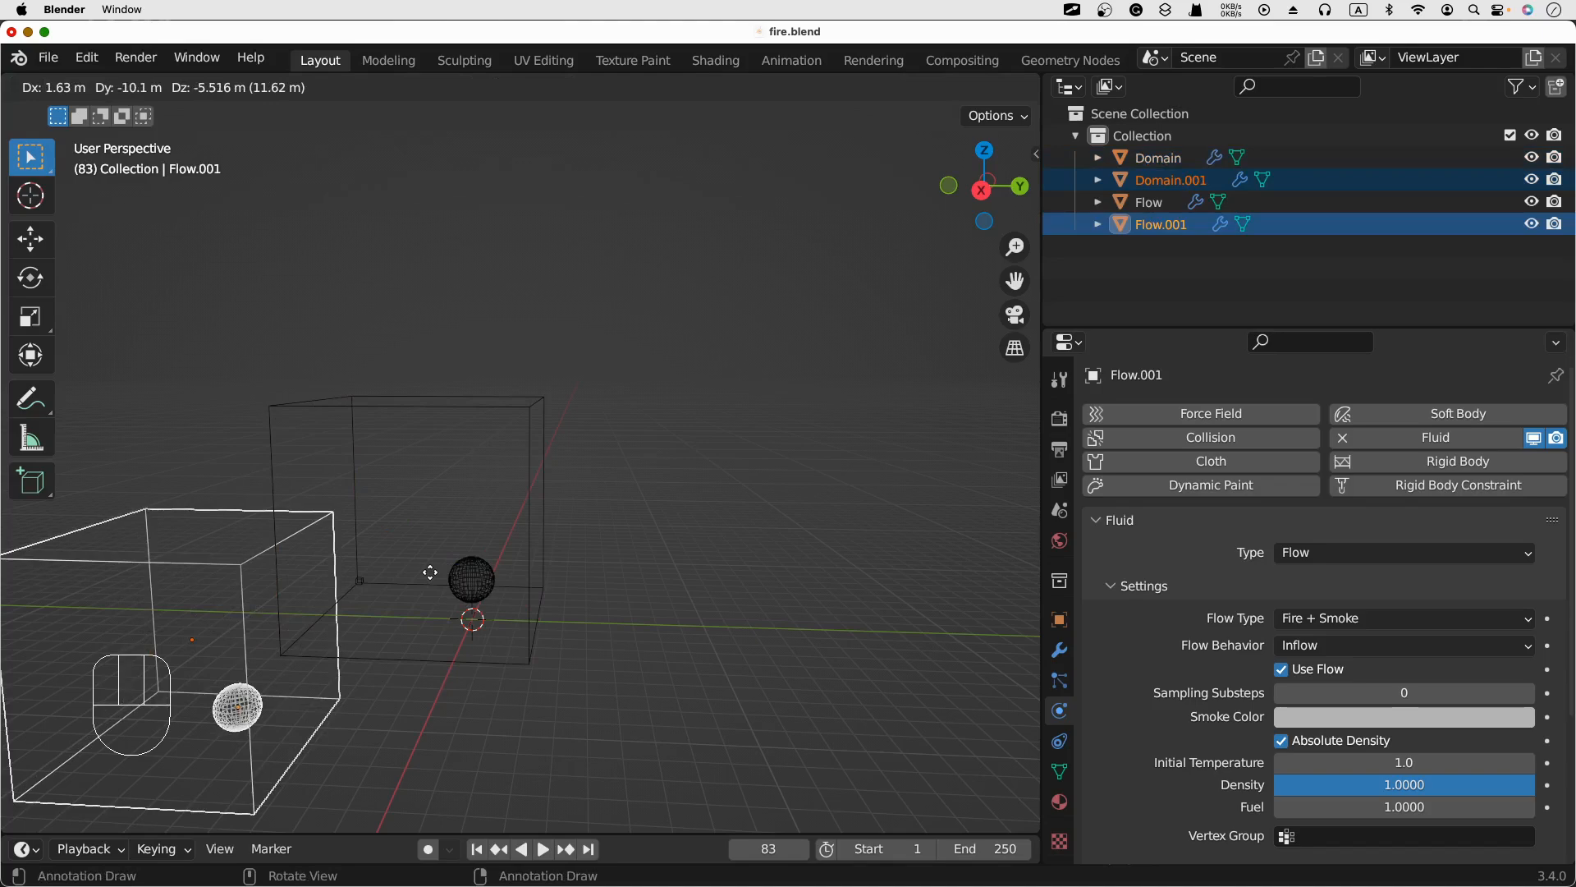
pyautogui.press('y')
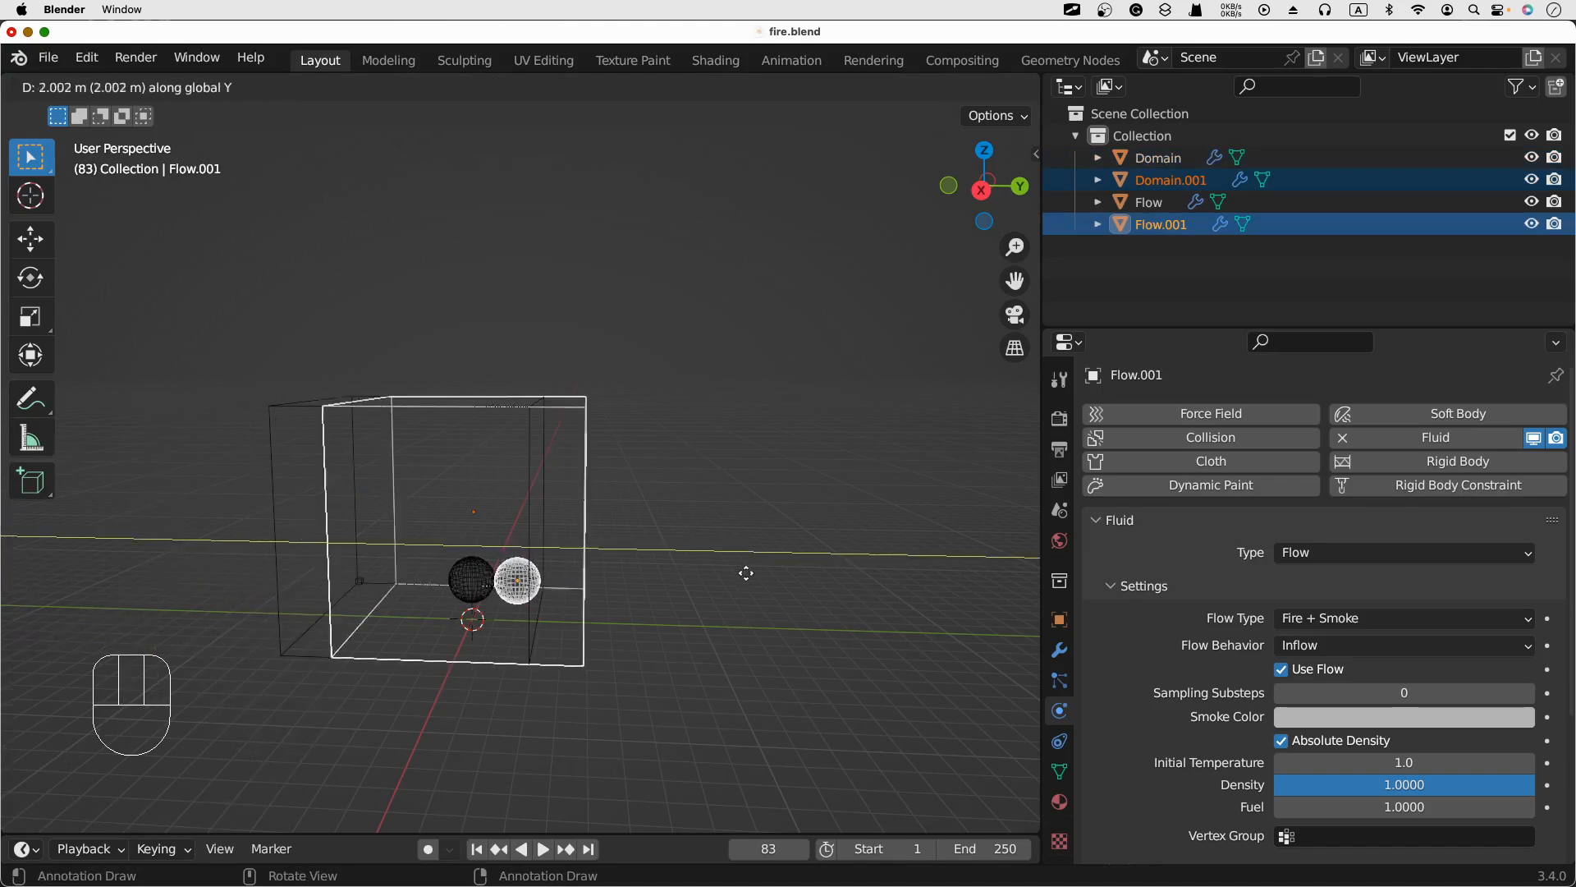
pyautogui.click(769, 617)
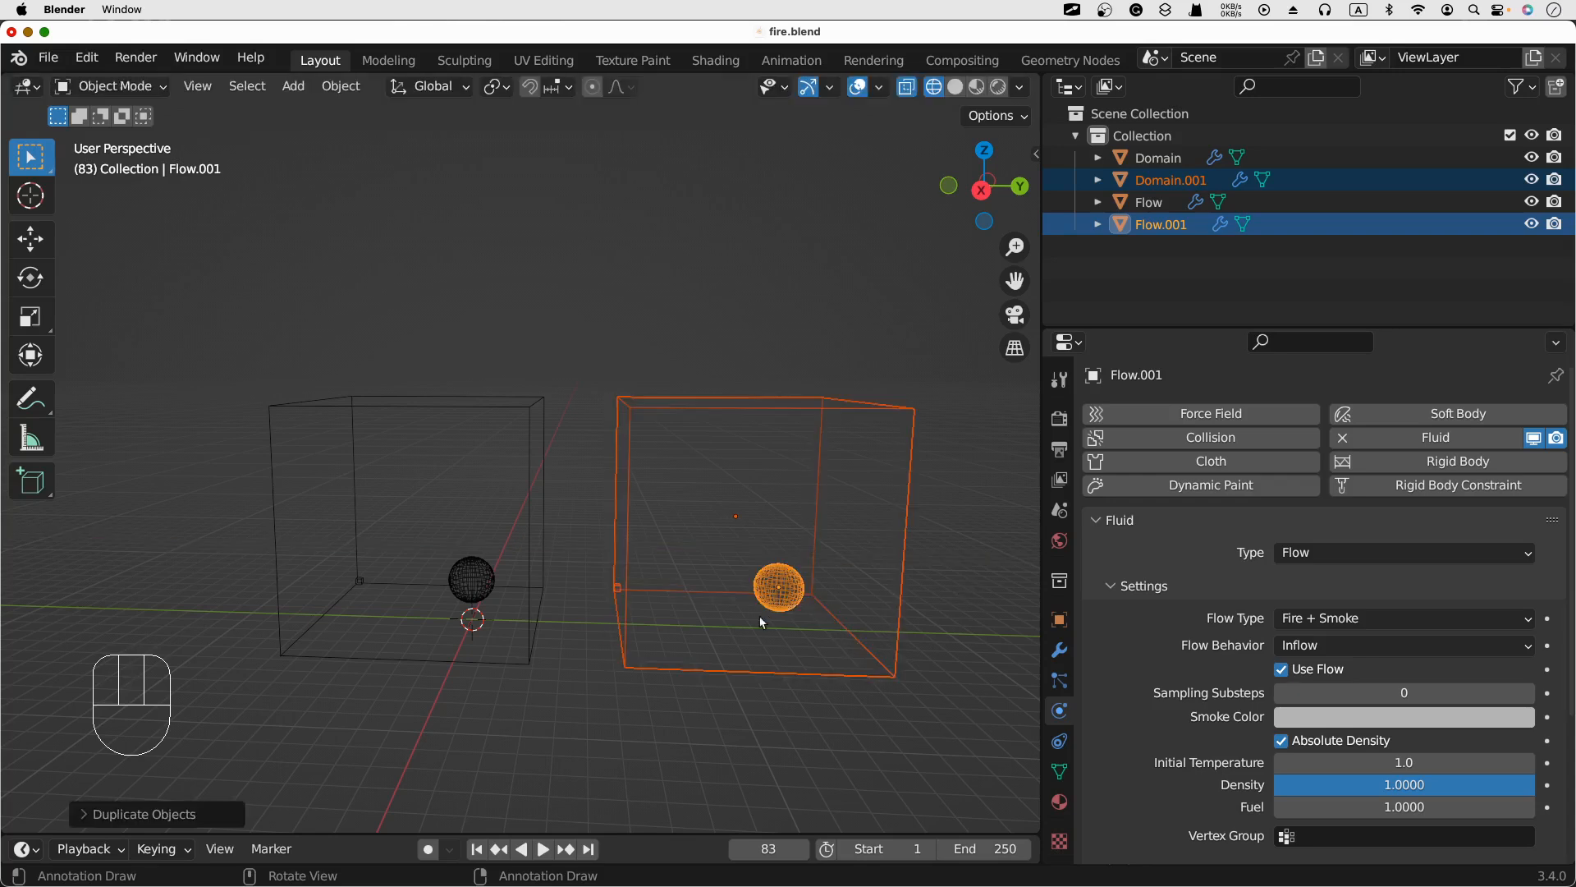
pyautogui.click(620, 338)
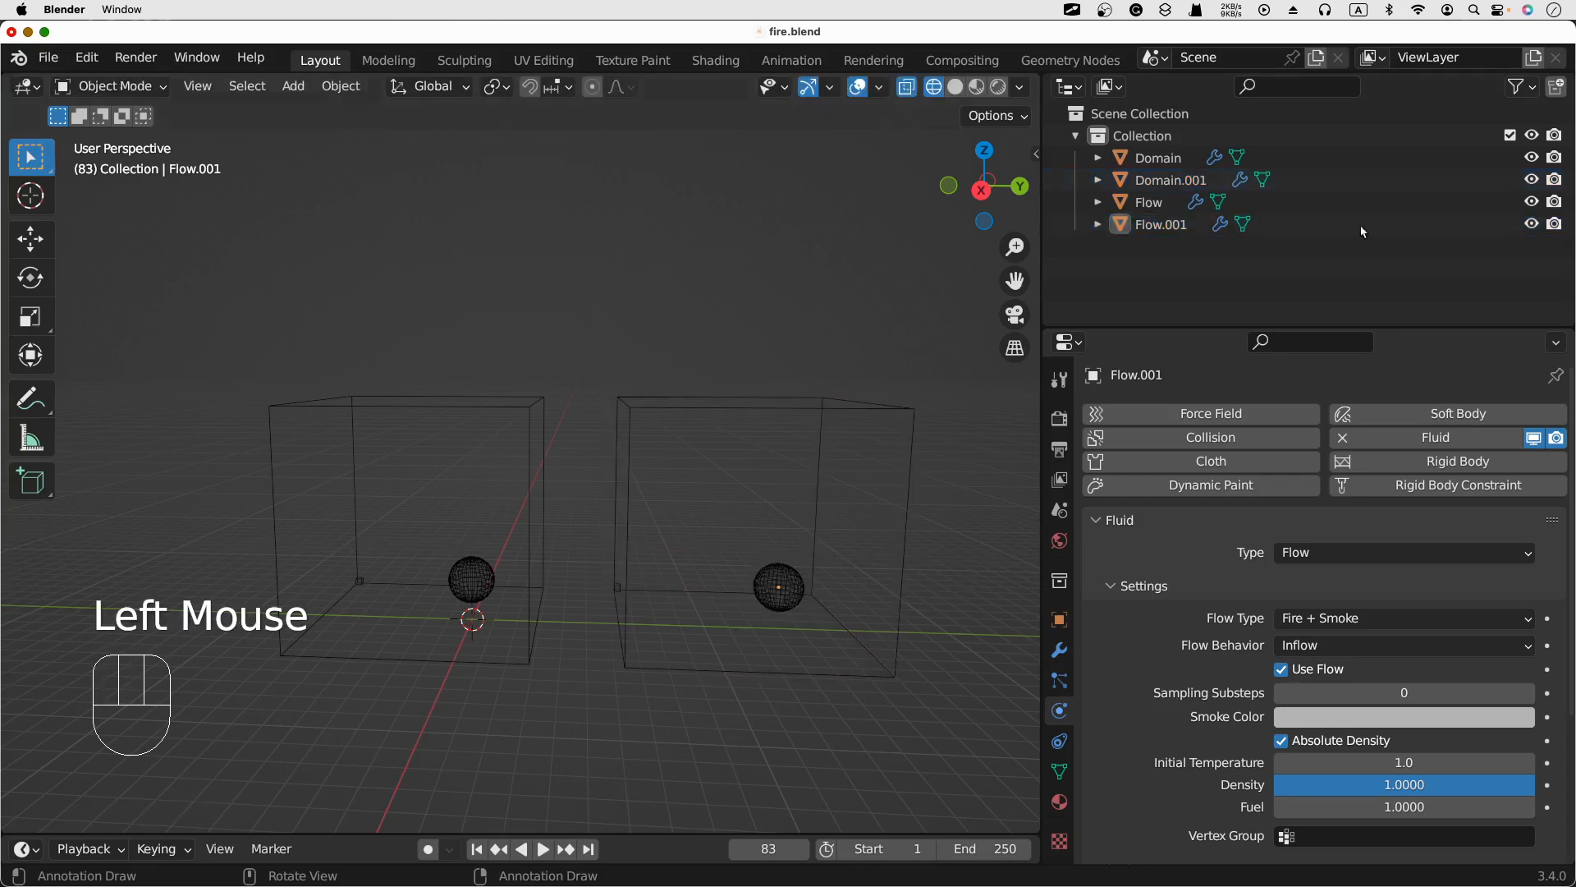
# - Set the flow behavior of the duplicated sphere Flow.001 to Geometry
pyautogui.click(1179, 213)
pyautogui.click(1176, 219)
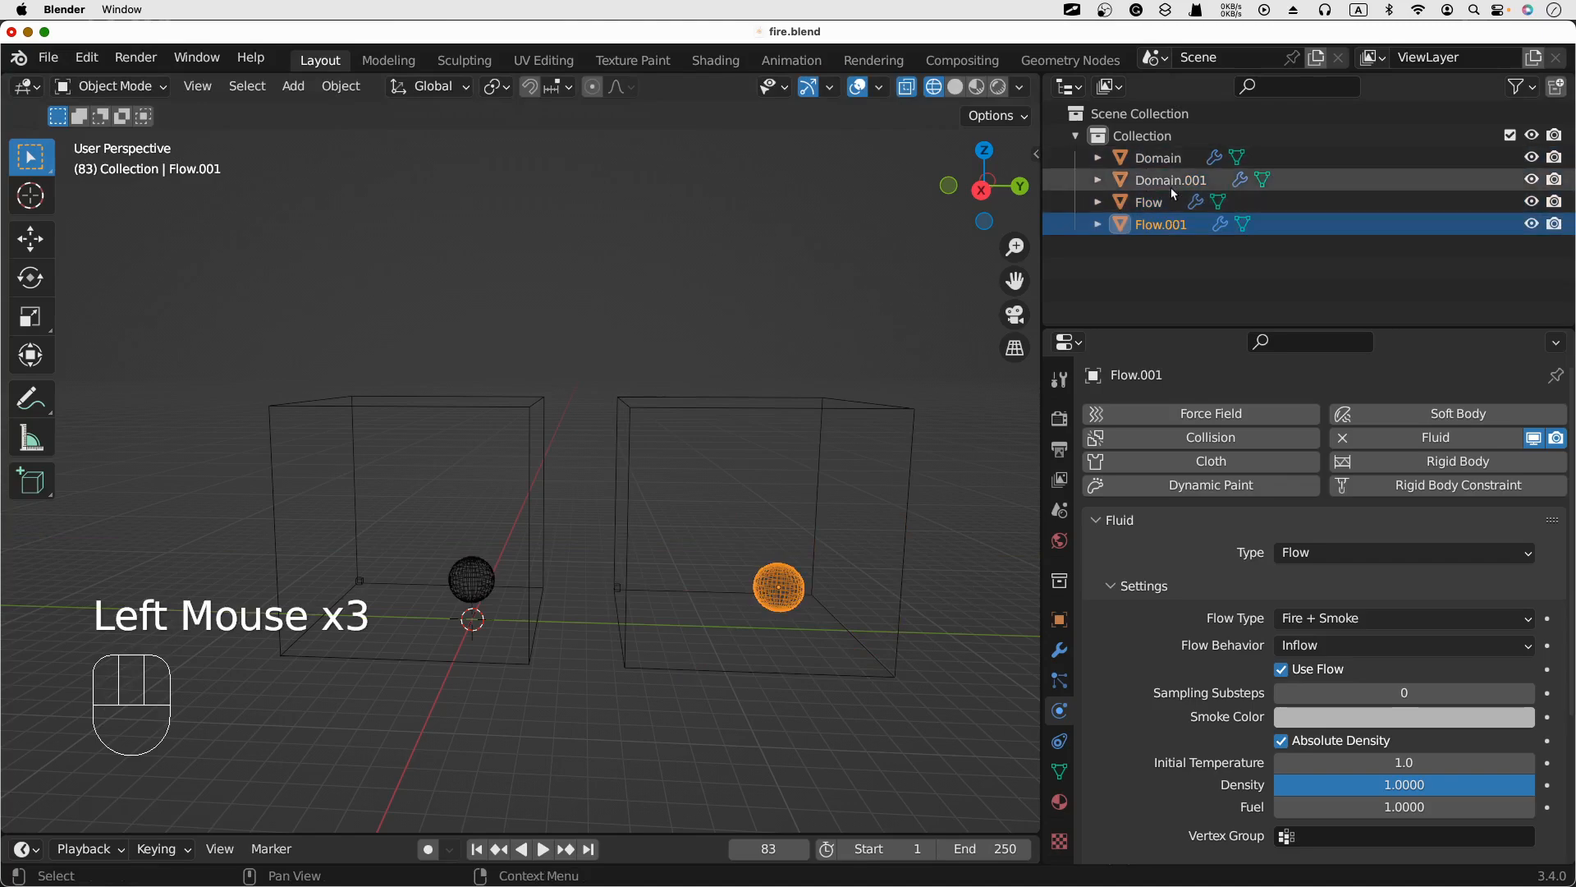
pyautogui.click(680, 415)
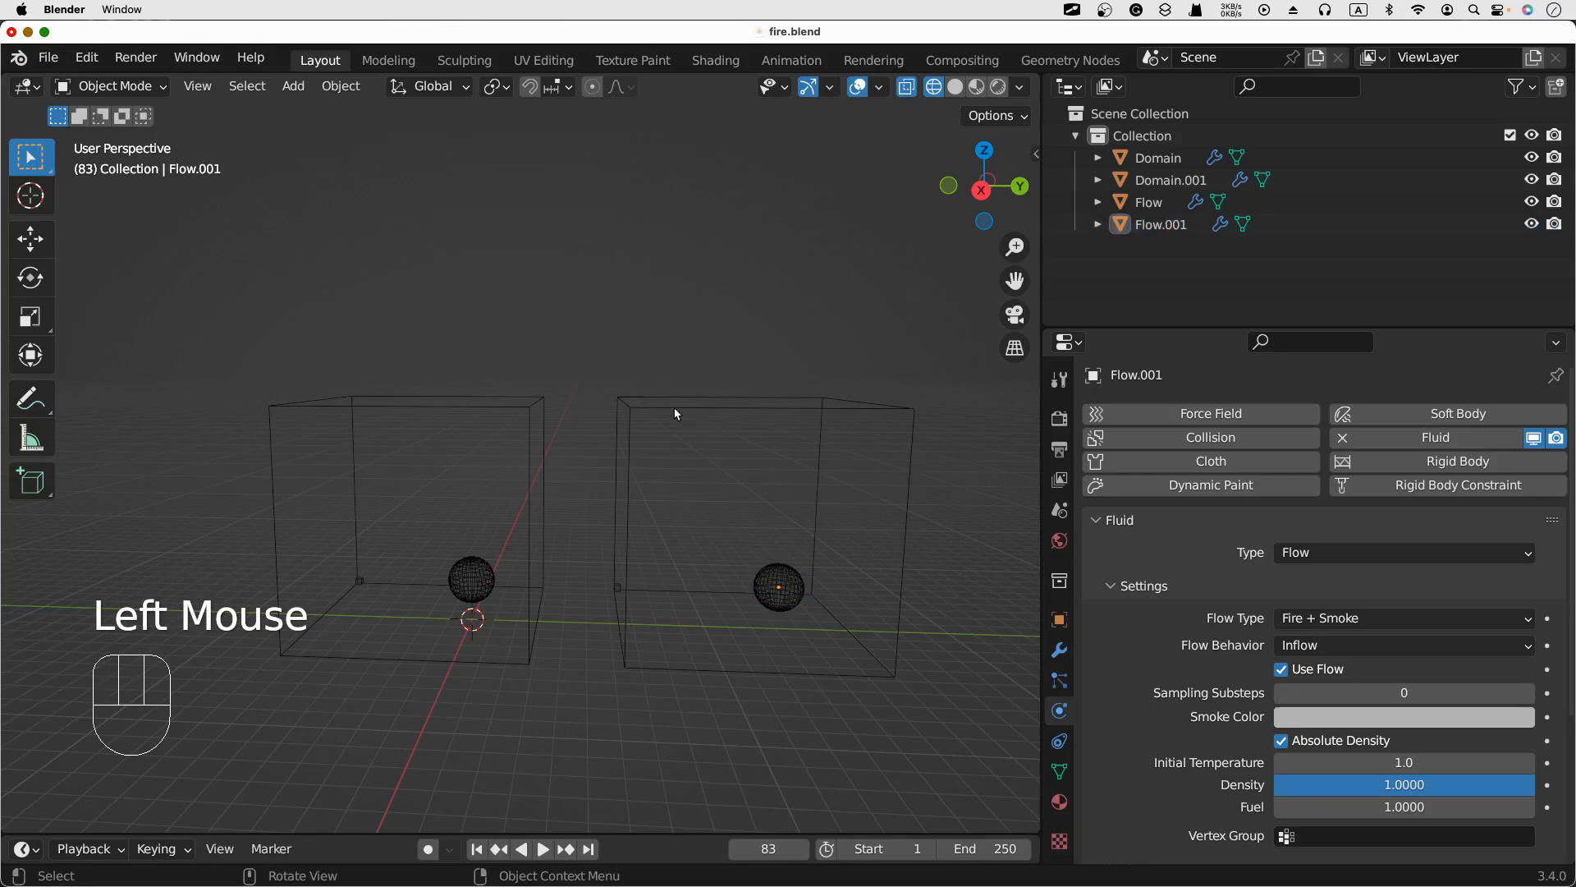
pyautogui.click(791, 602)
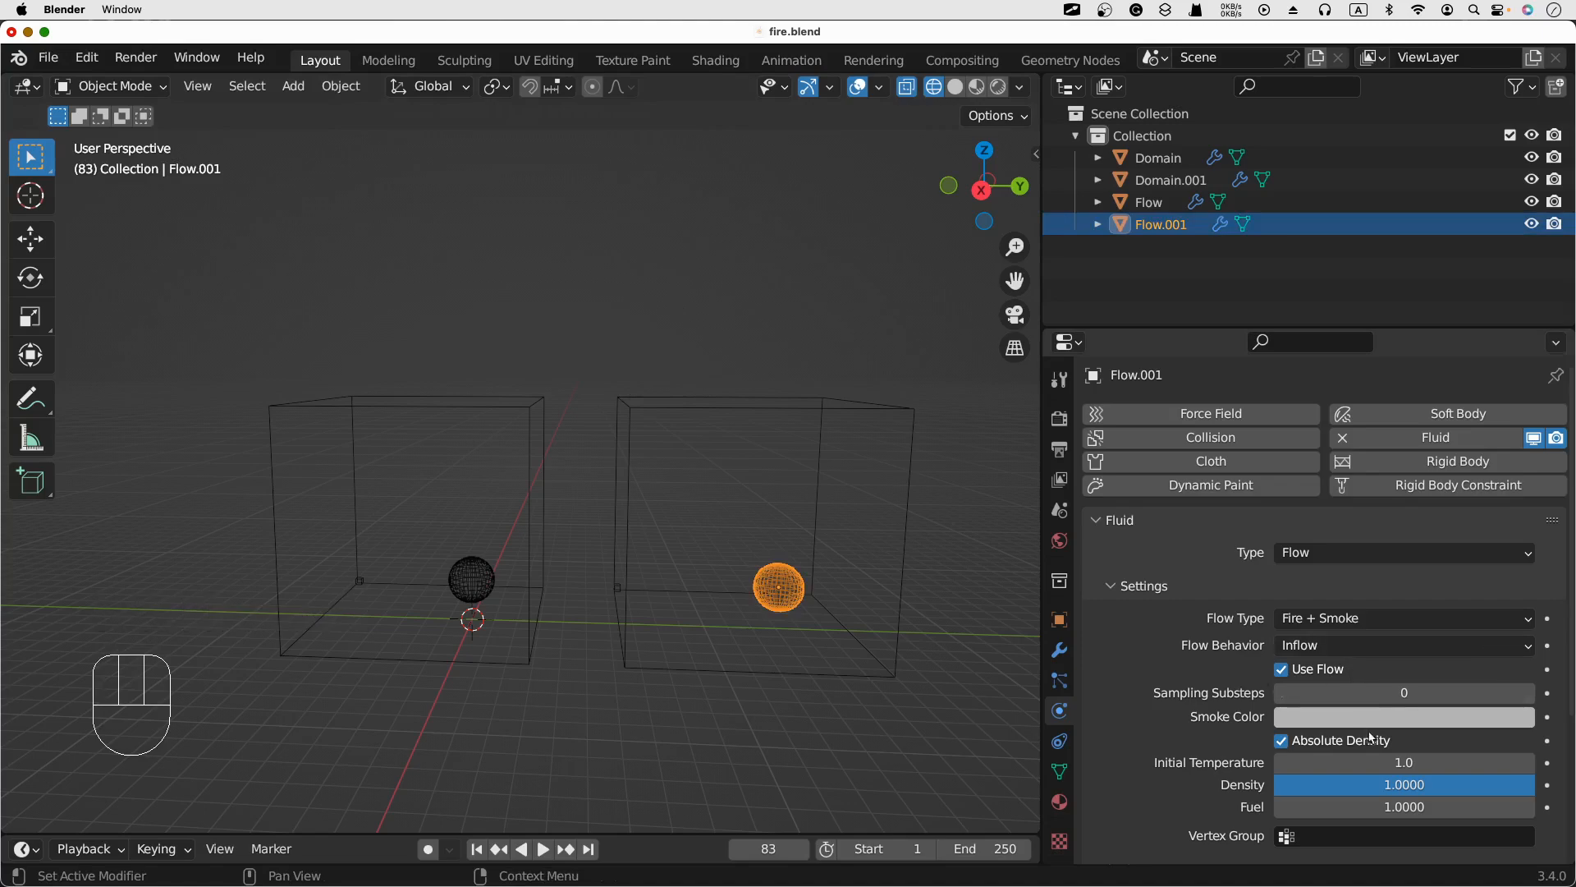
pyautogui.scroll(-2, 1367, 731)
pyautogui.scroll(-1, 1368, 730)
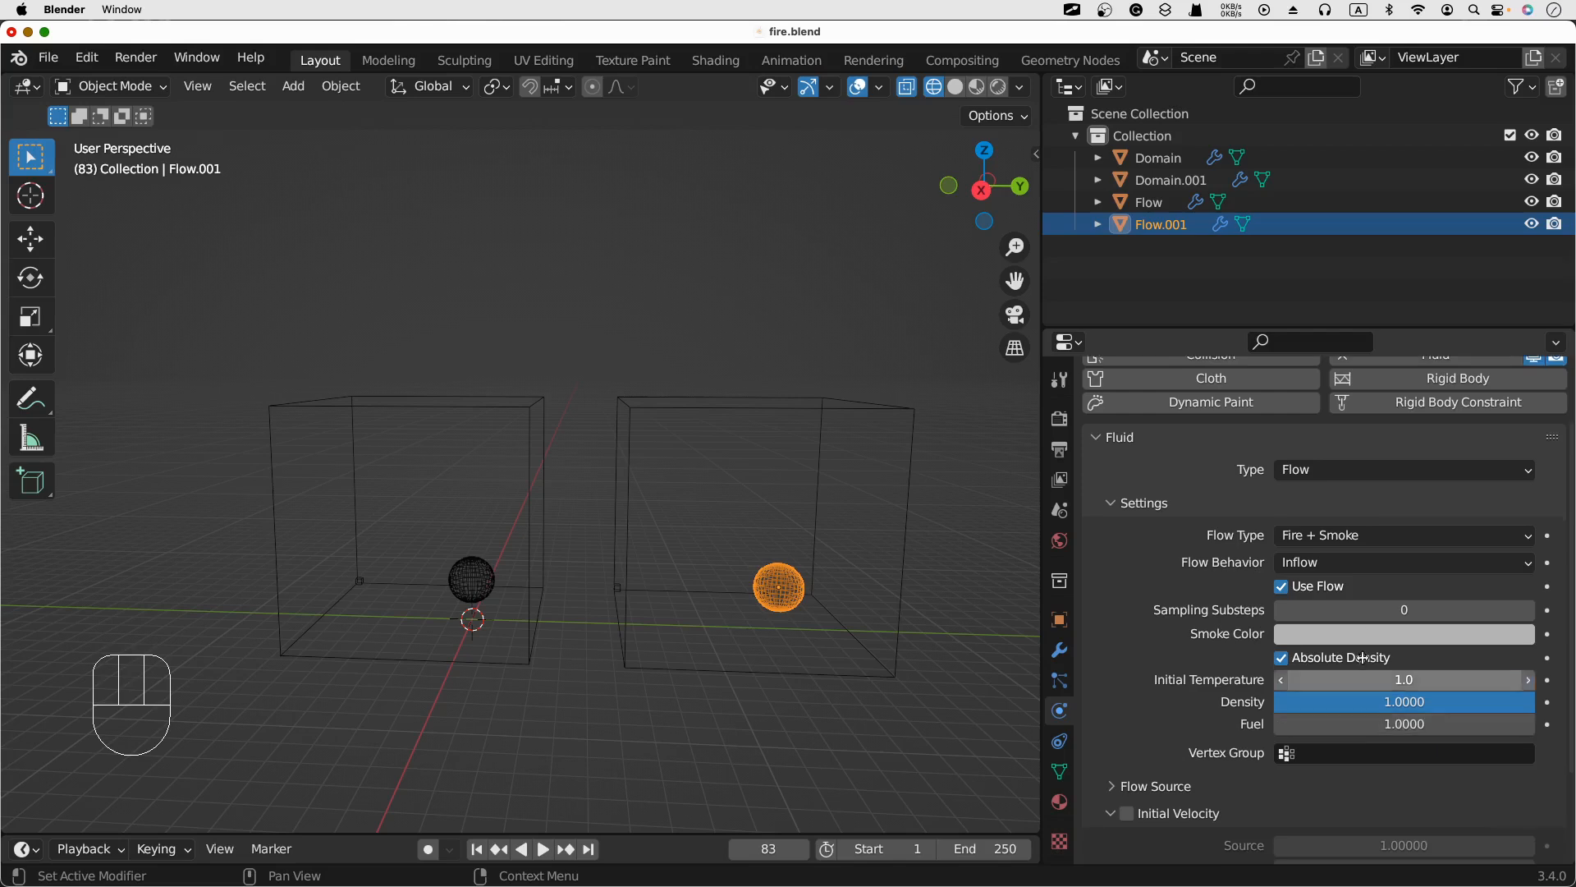
pyautogui.click(1334, 560)
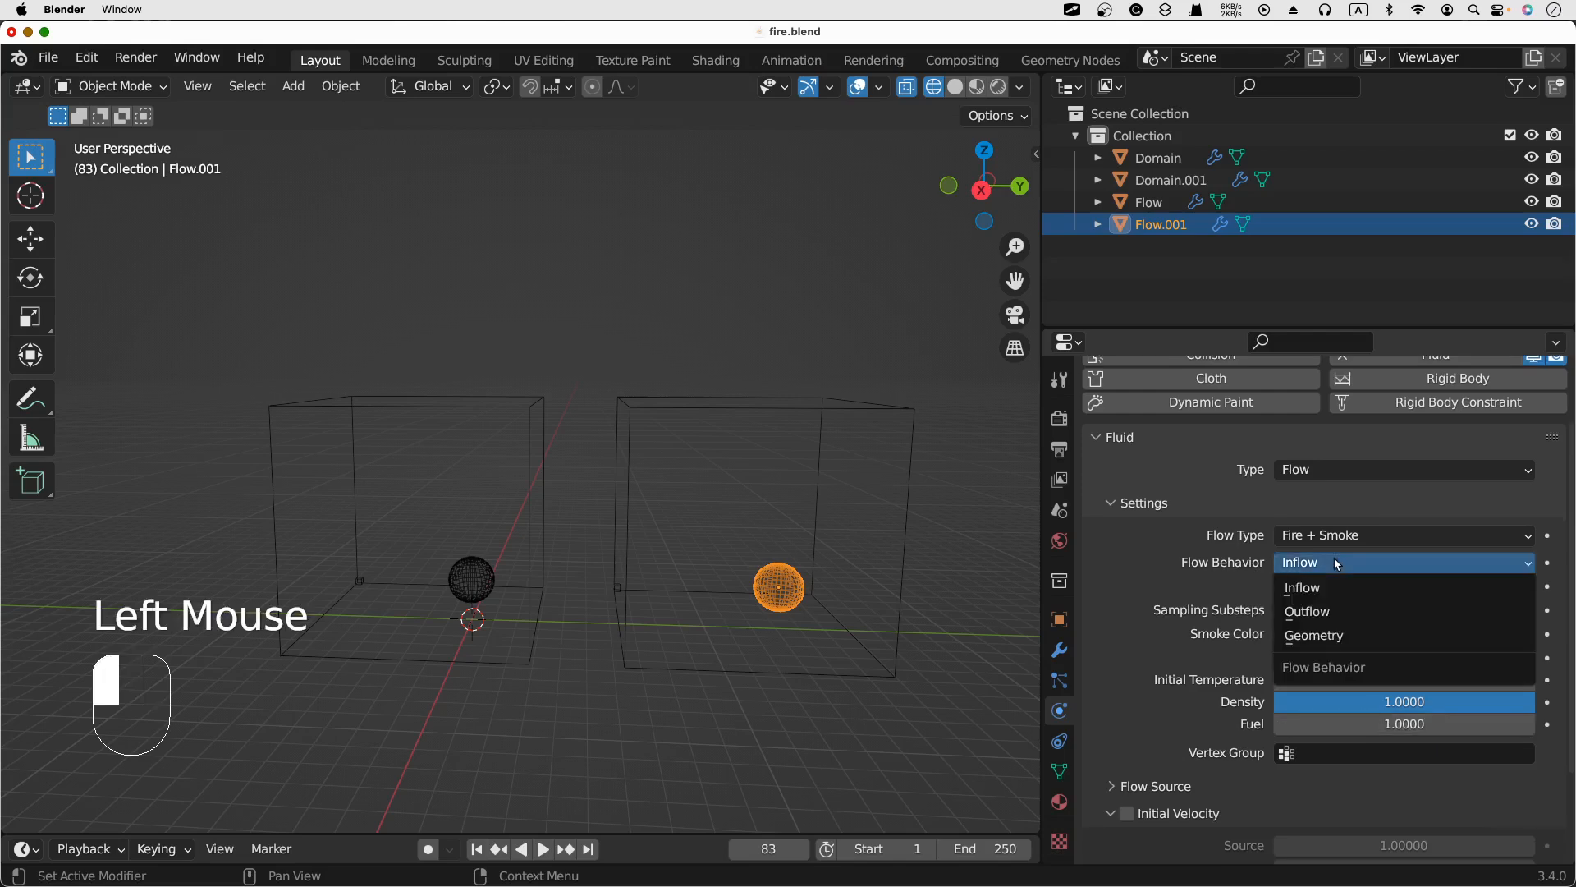
pyautogui.click(1372, 636)
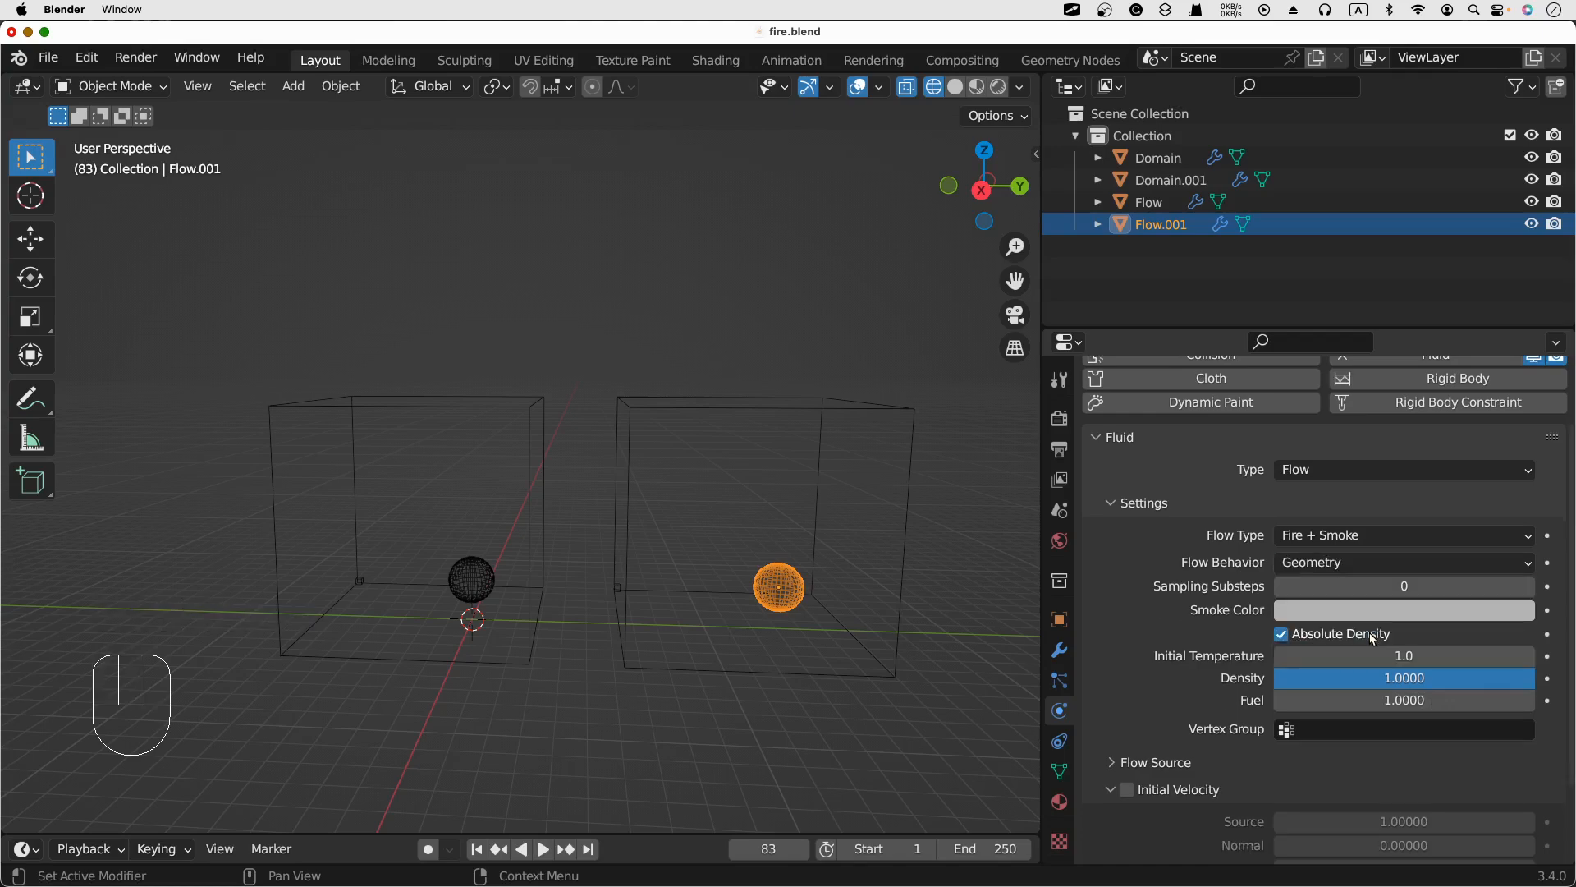
pyautogui.click(521, 385)
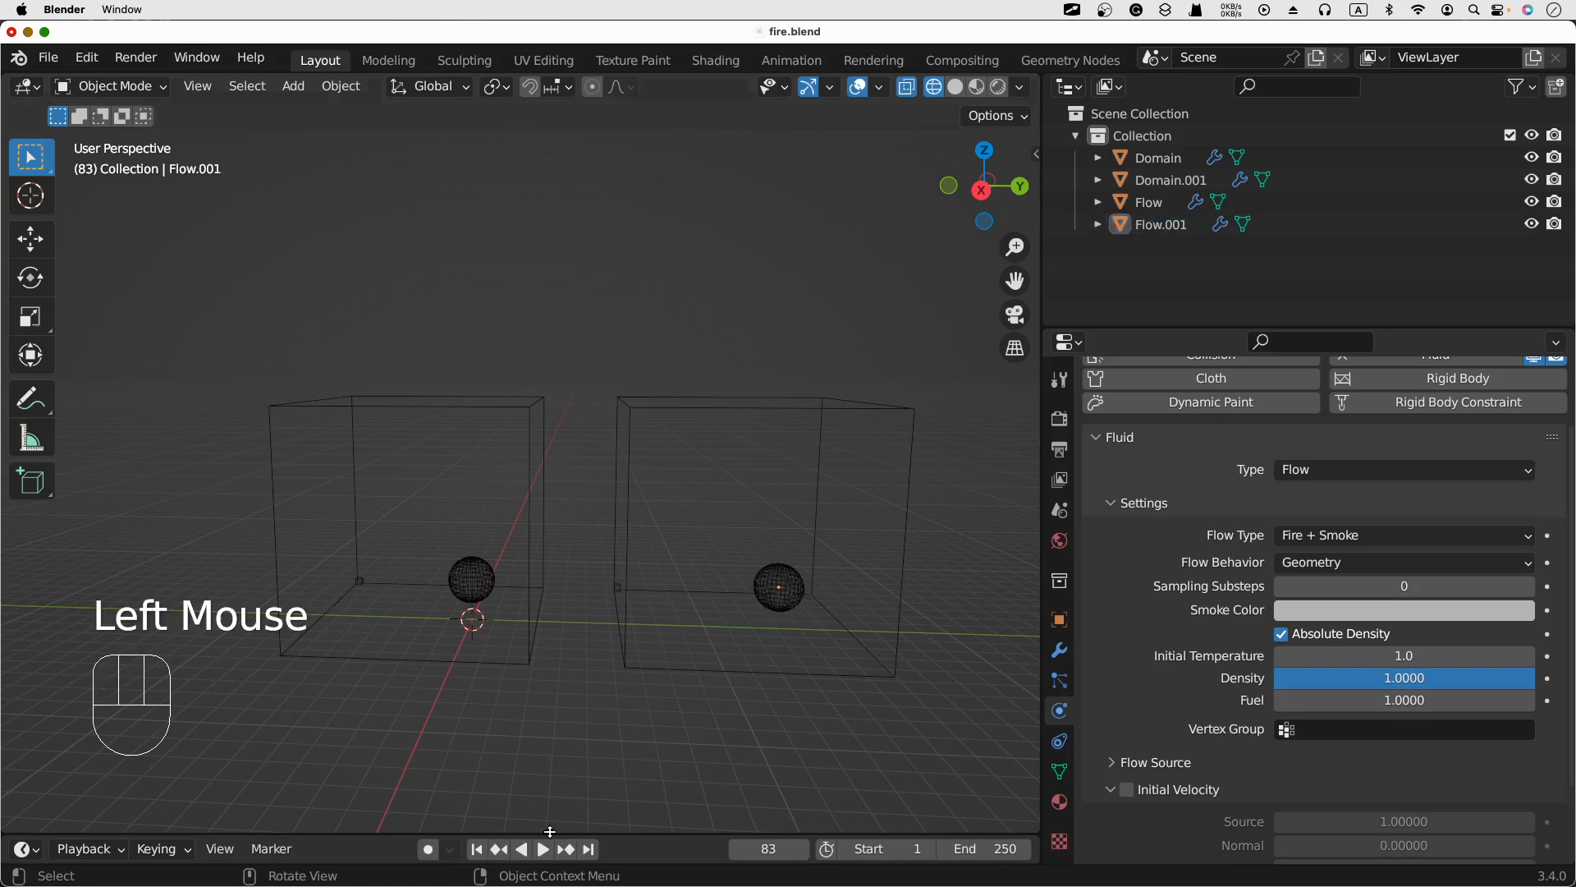
# - Bake the fluid data for the duplicated domain, Domain.001
pyautogui.scroll(1, 1154, 665)
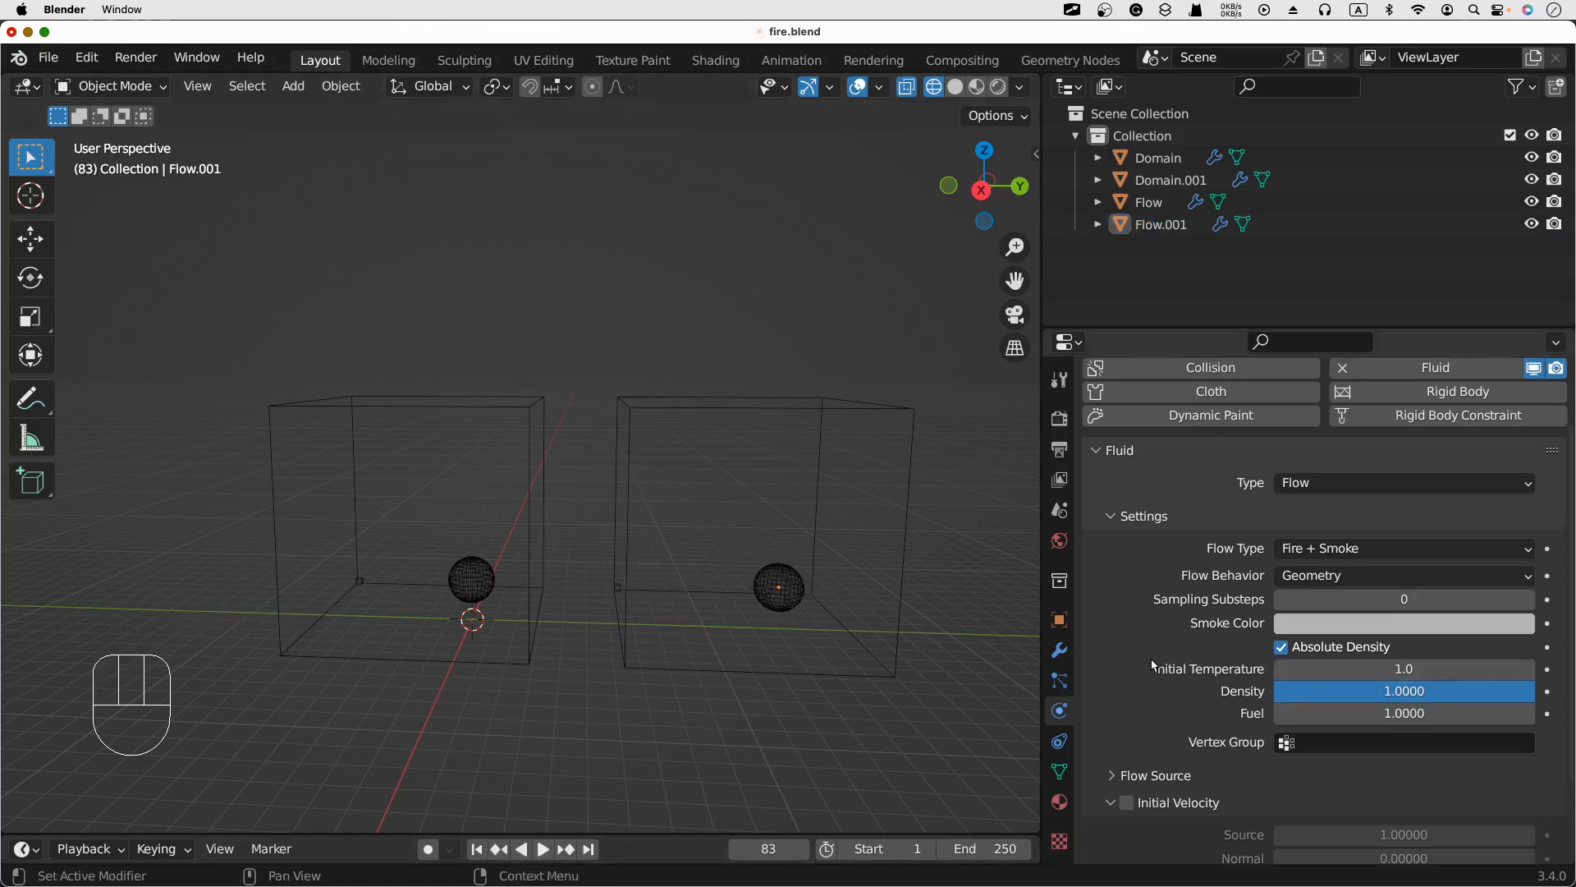
pyautogui.scroll(3, 1154, 665)
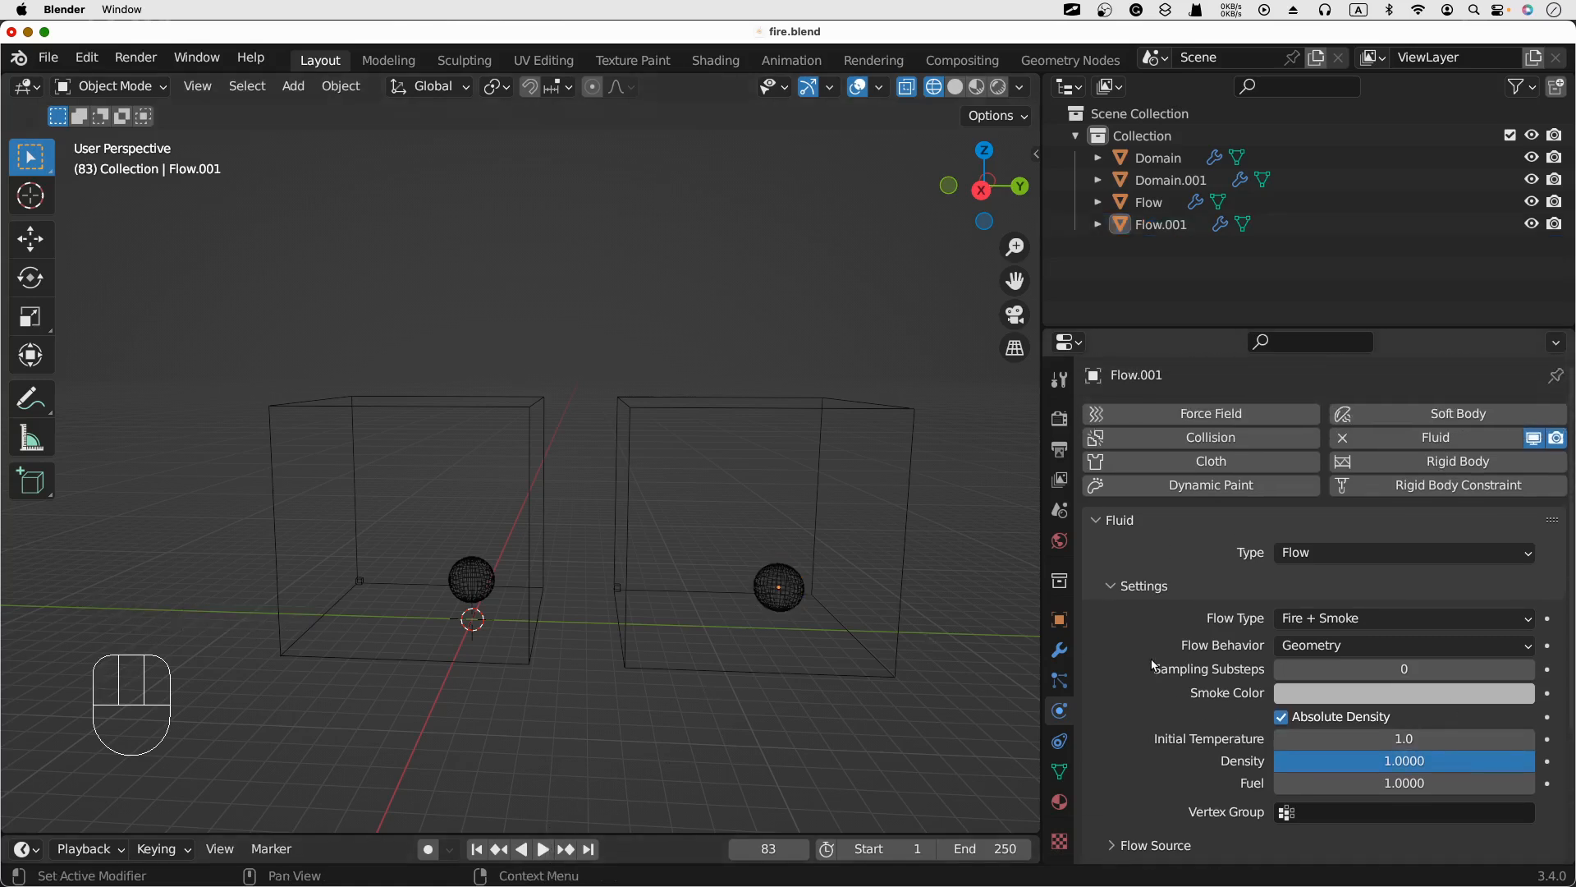
pyautogui.click(1176, 182)
pyautogui.scroll(-10, 1223, 651)
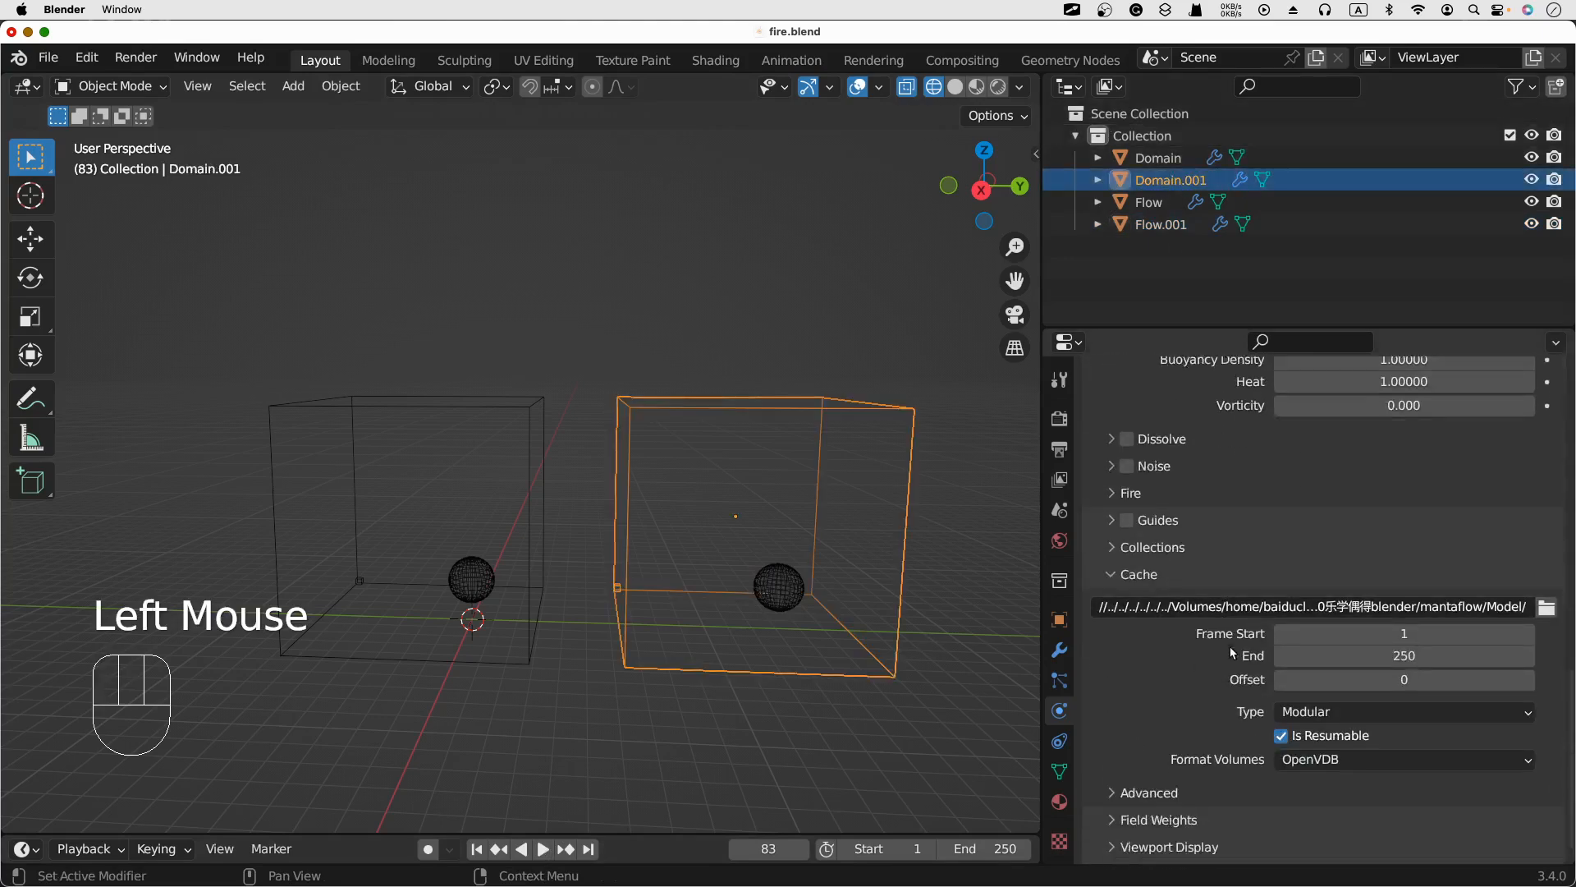
pyautogui.scroll(15, 1227, 653)
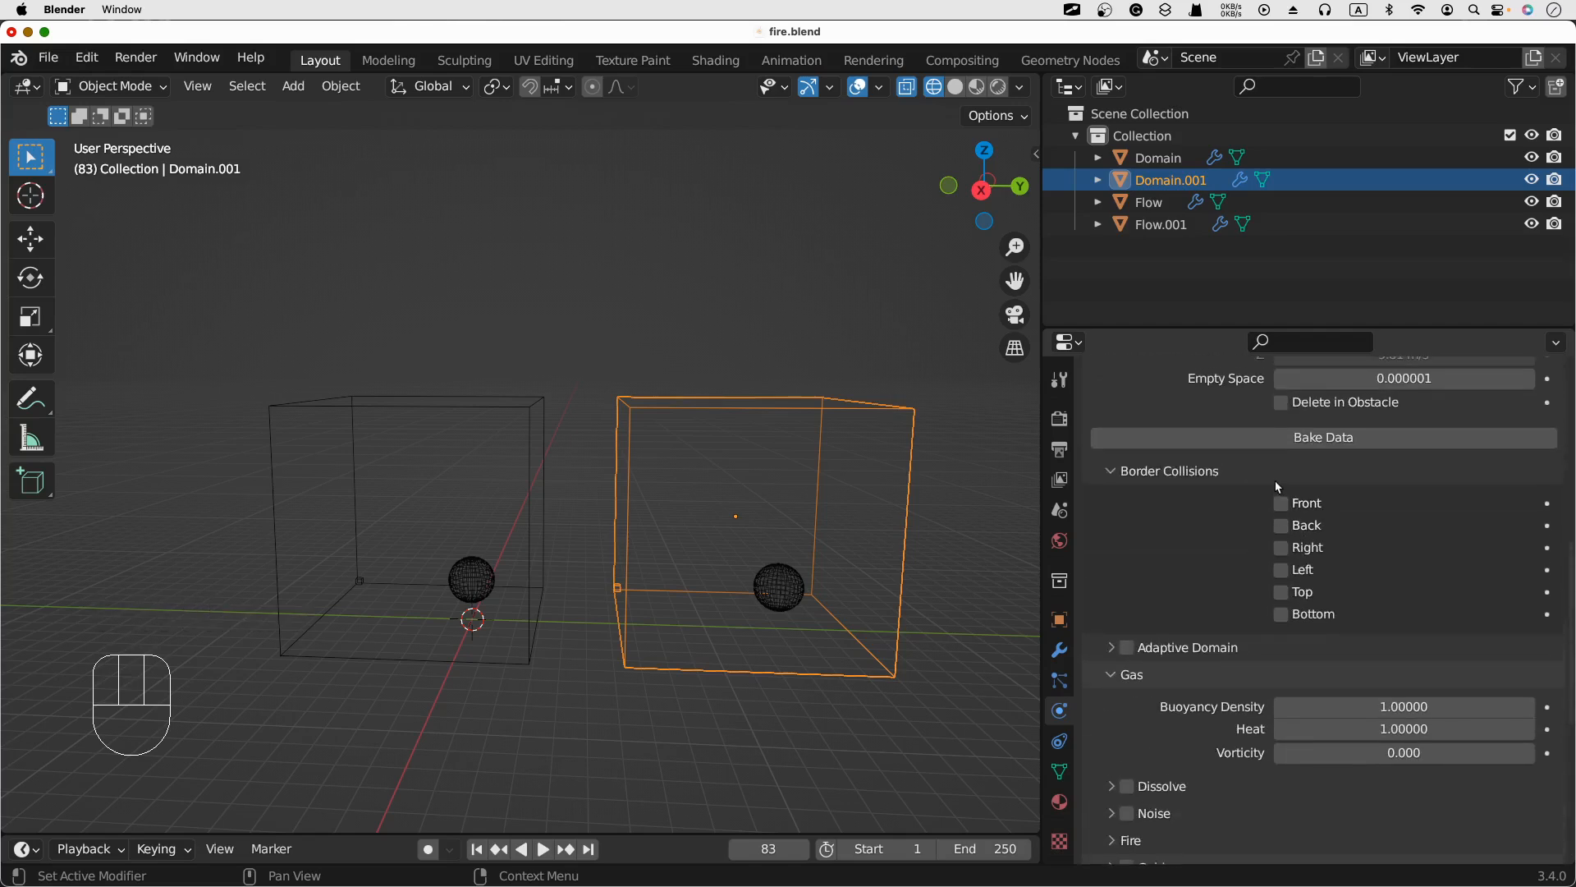
pyautogui.click(1269, 436)
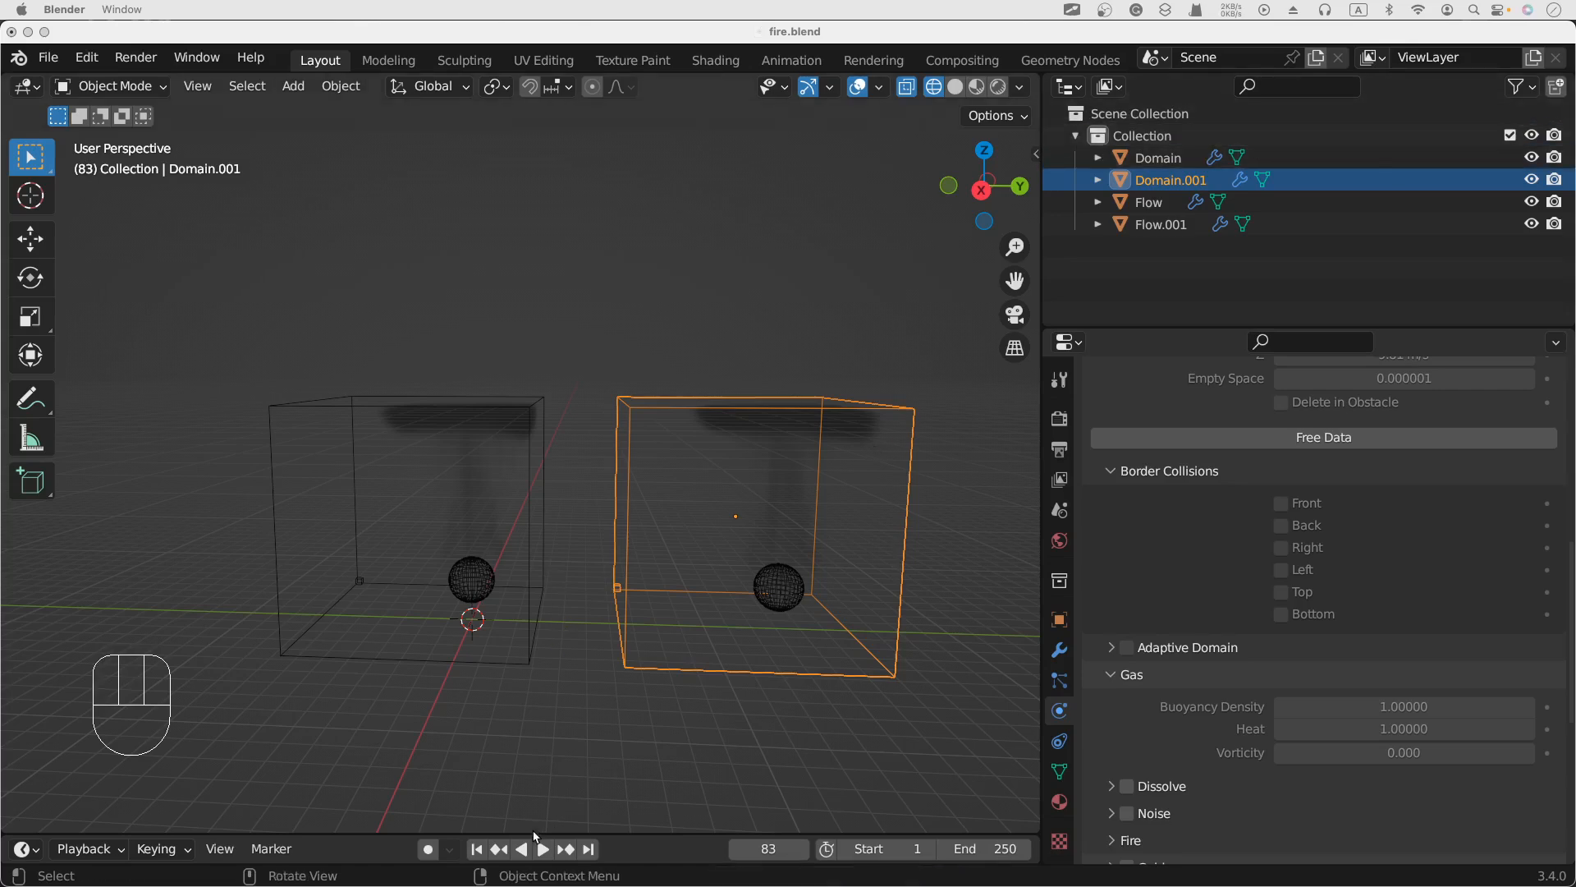
# - Play the simulation, including once from the first frame, to compare the smoke in both domains
pyautogui.click(537, 851)
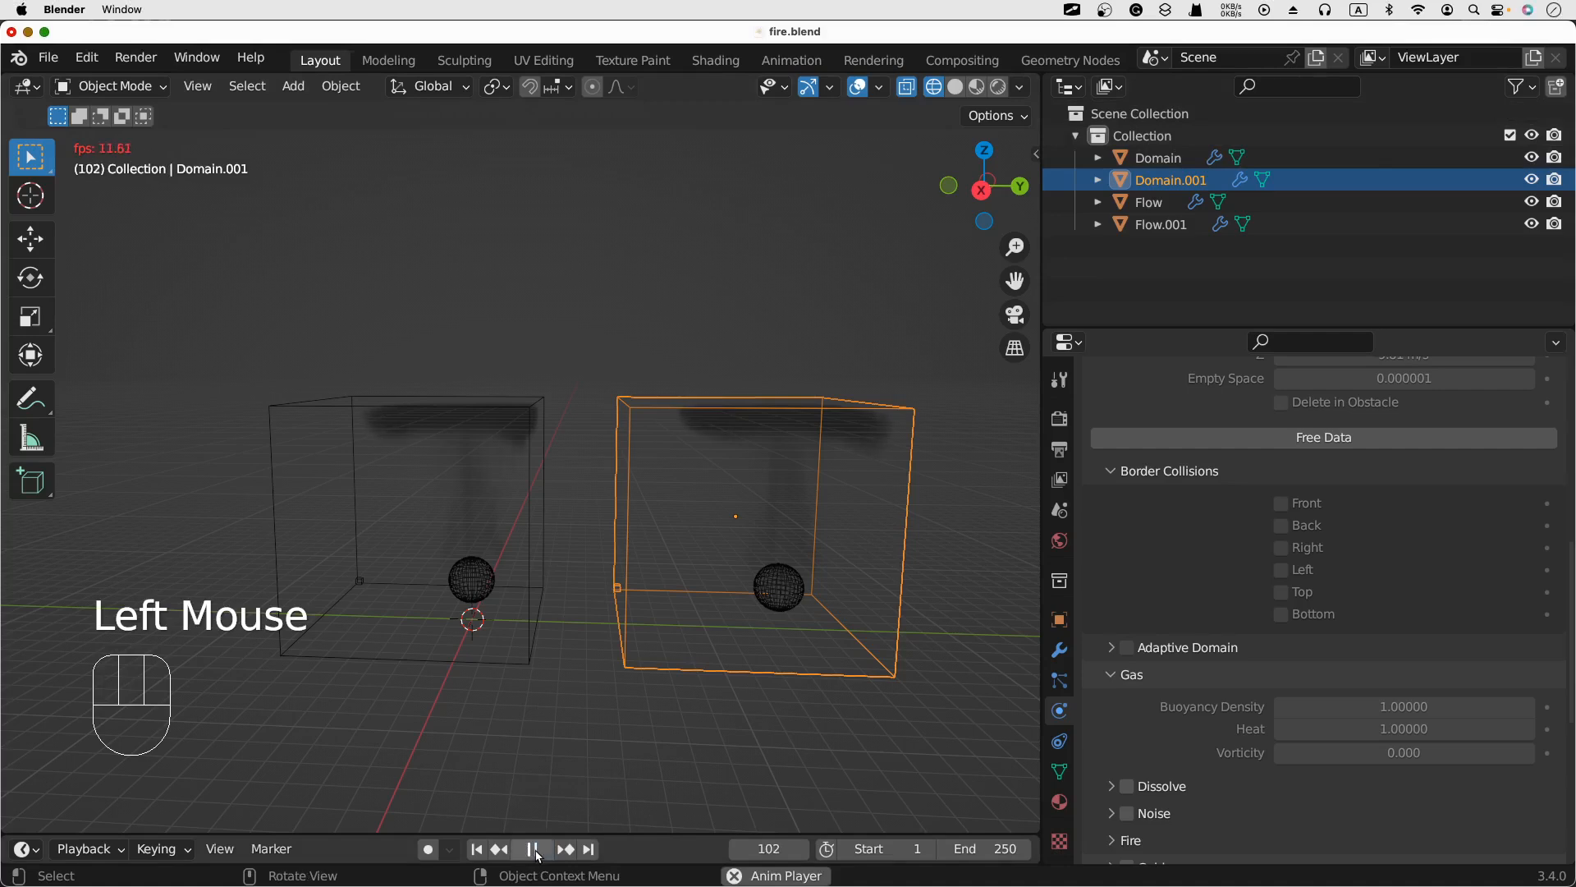
pyautogui.click(531, 851)
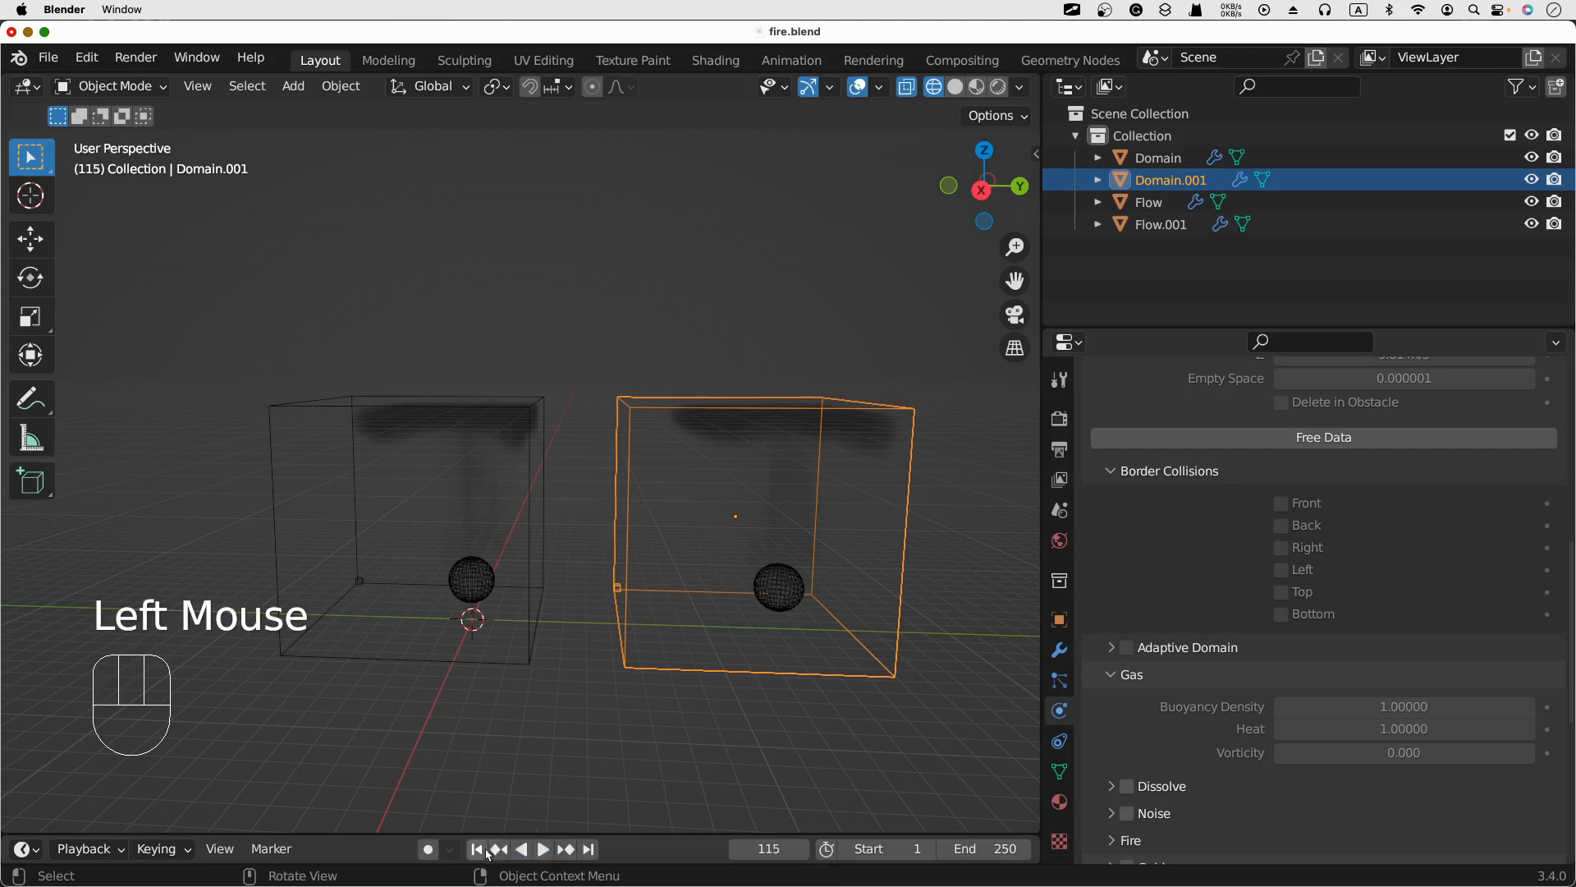
pyautogui.click(476, 849)
pyautogui.click(550, 854)
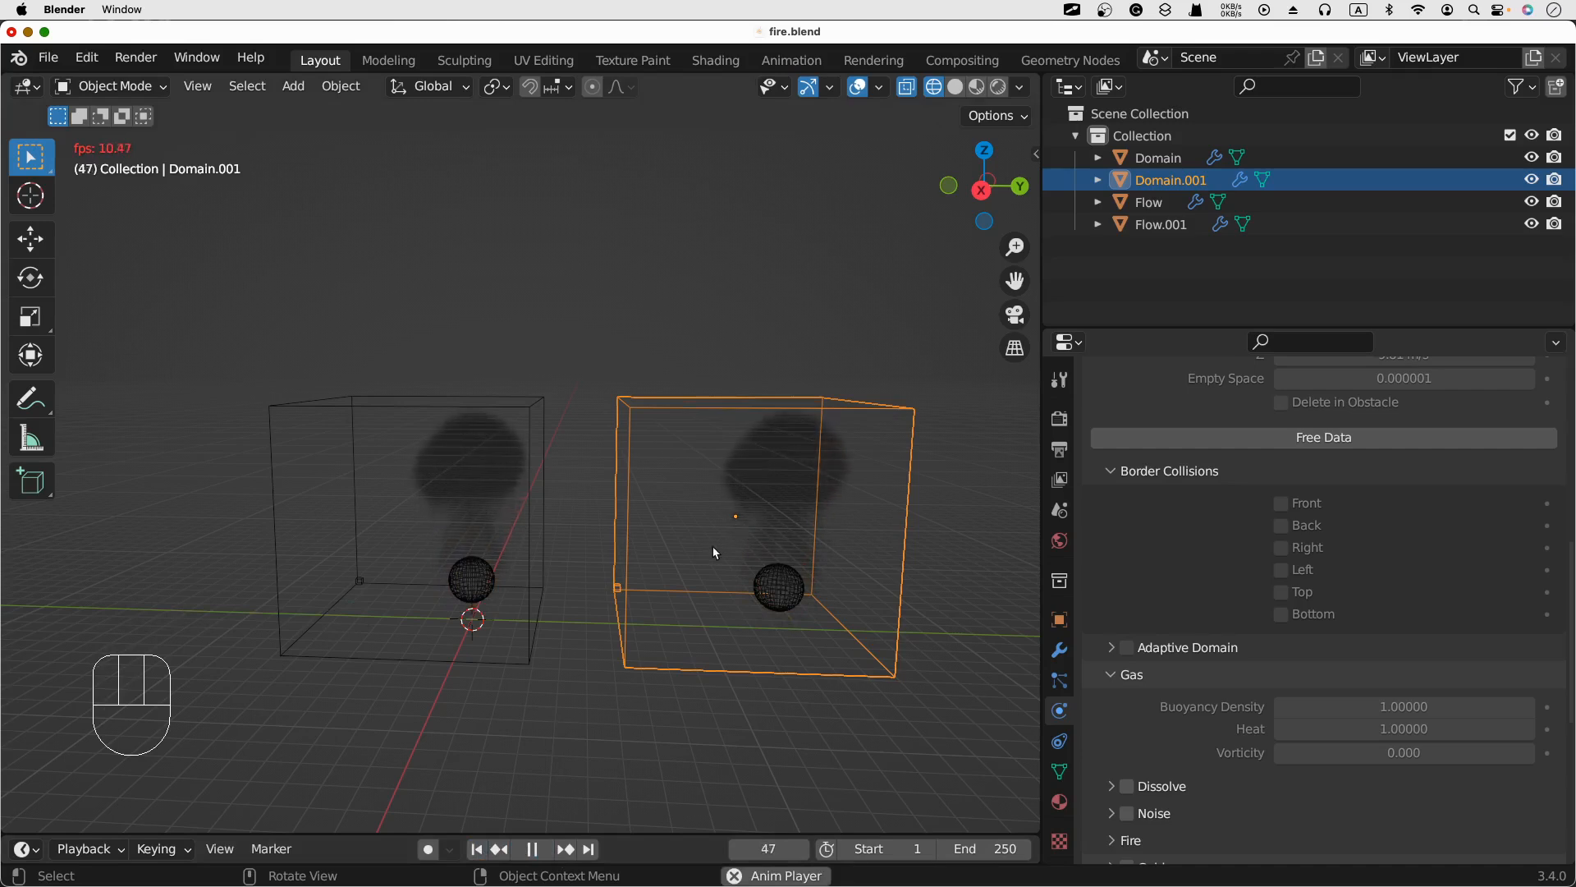
pyautogui.click(532, 849)
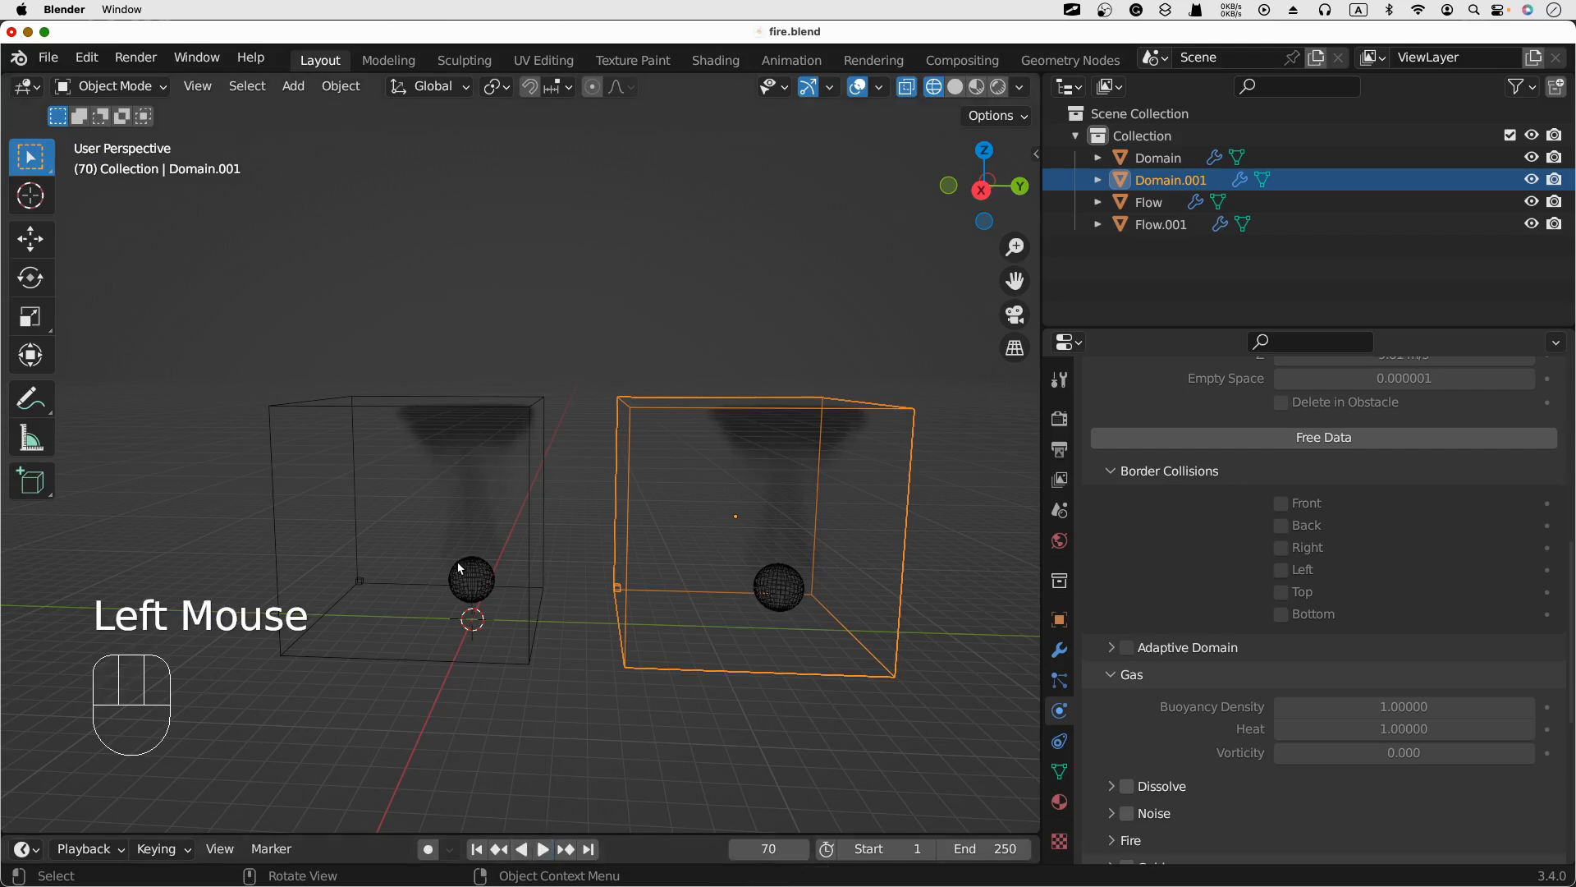
# - Examine the original Domain's fluid settings, from the domain type down to the border collisions
pyautogui.click(578, 563)
pyautogui.click(525, 627)
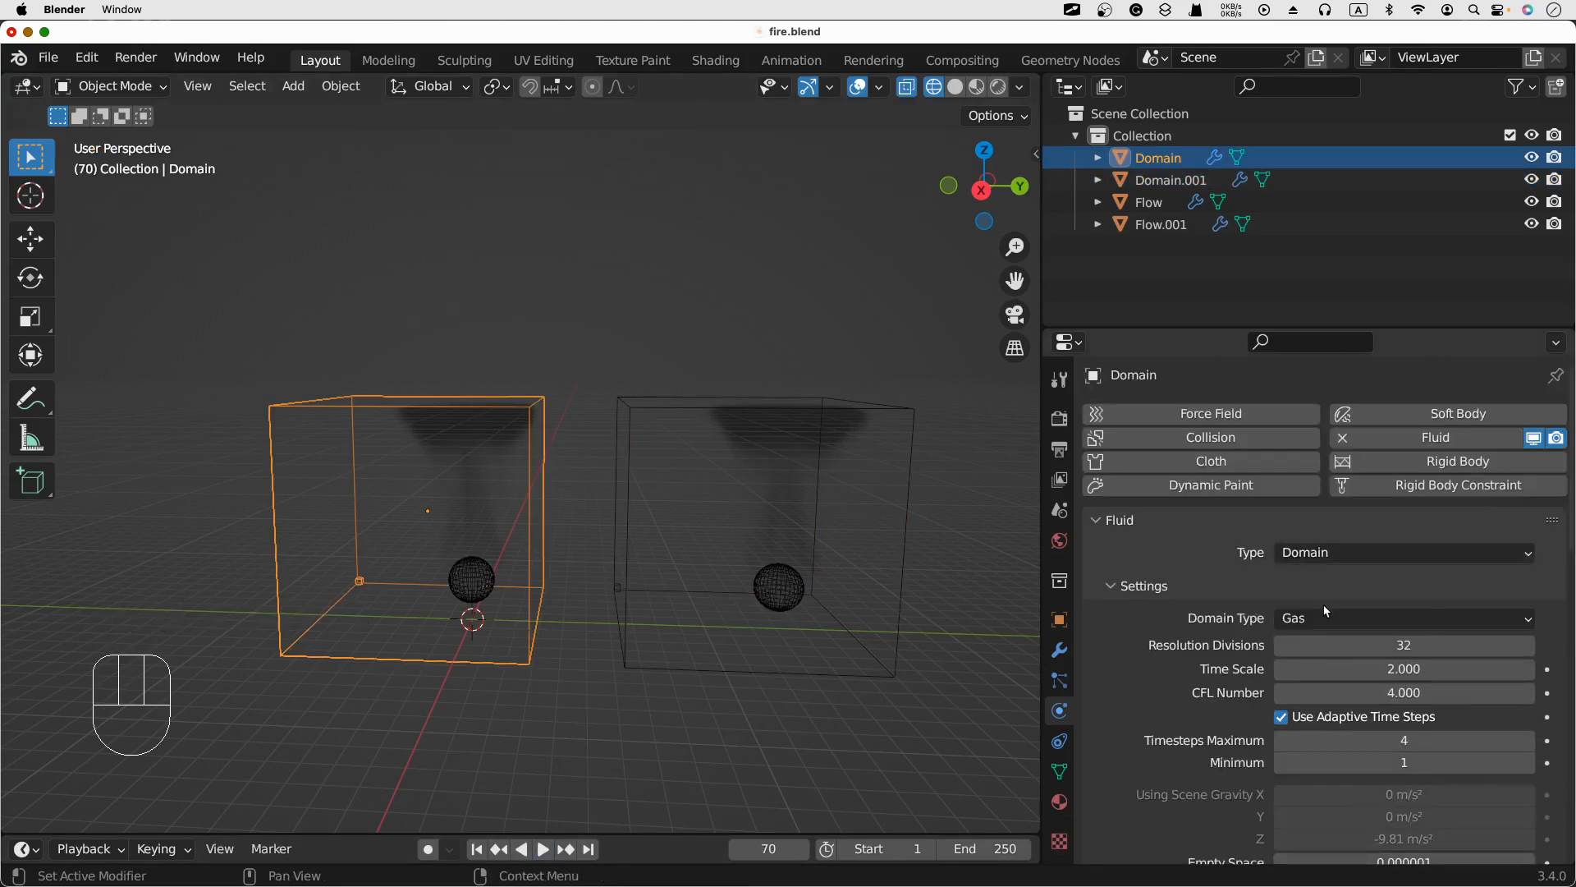
pyautogui.scroll(-5, 1332, 584)
pyautogui.scroll(-2, 1311, 622)
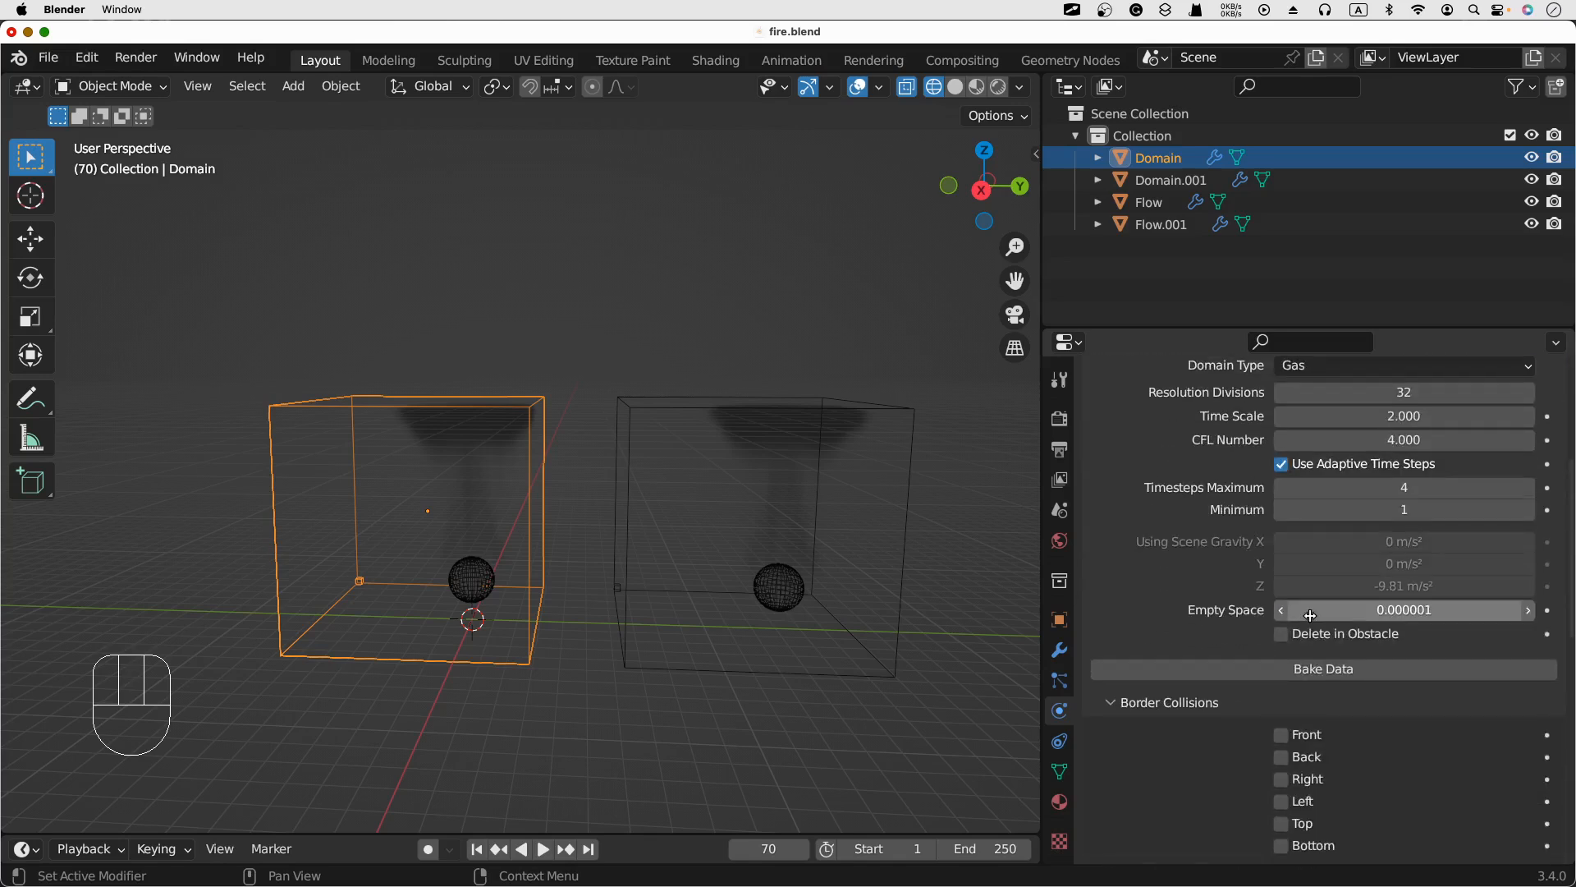
pyautogui.scroll(6, 1311, 620)
pyautogui.scroll(5, 753, 524)
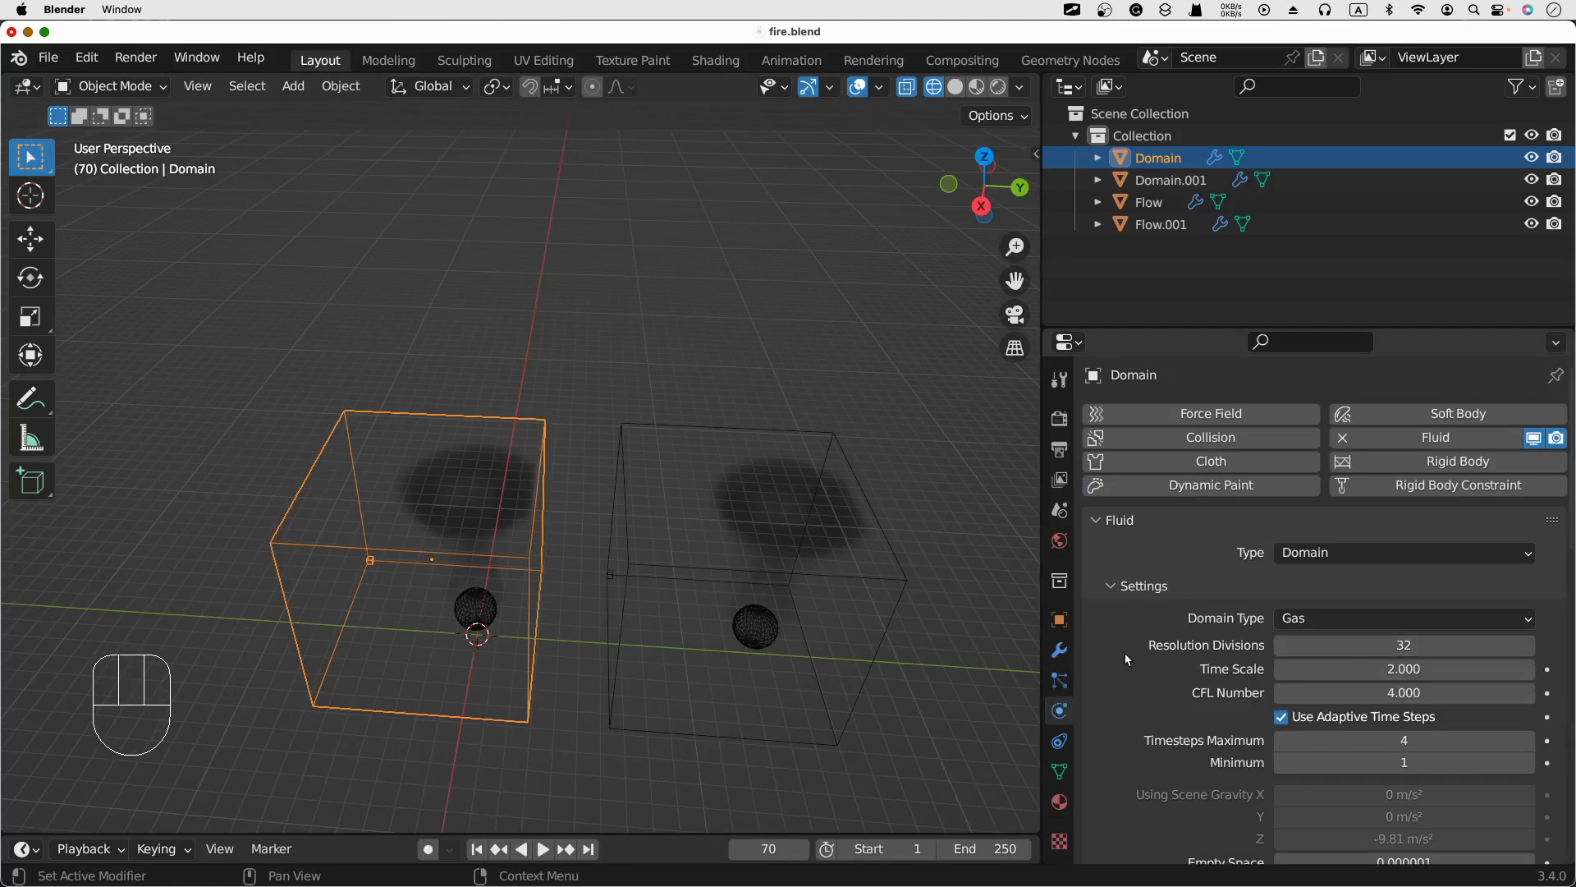
pyautogui.scroll(-5, 1126, 657)
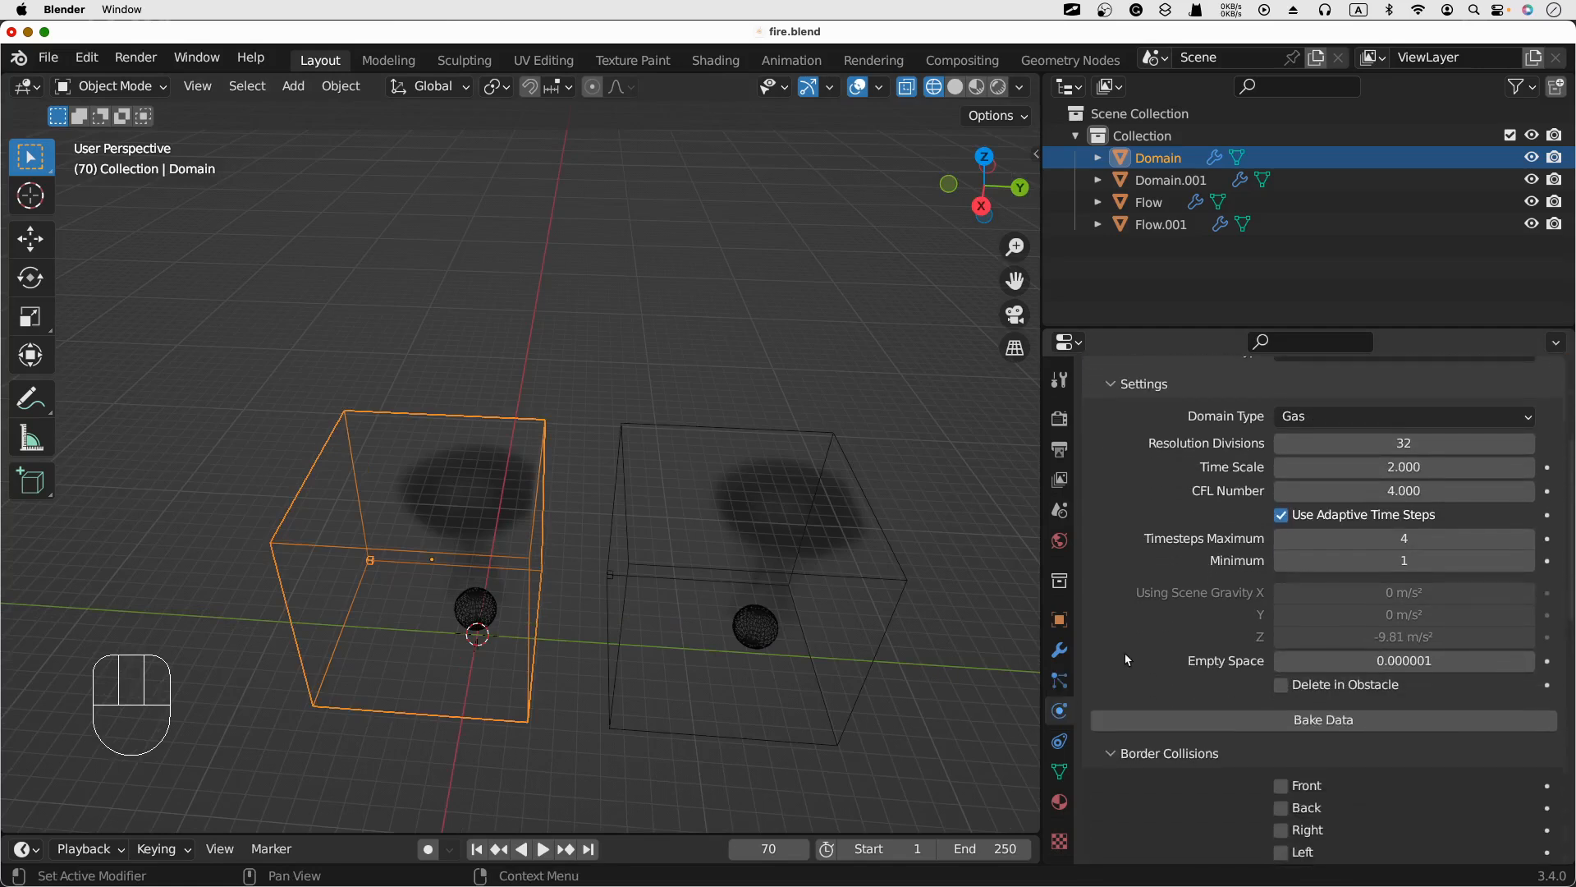
pyautogui.scroll(5, 1127, 660)
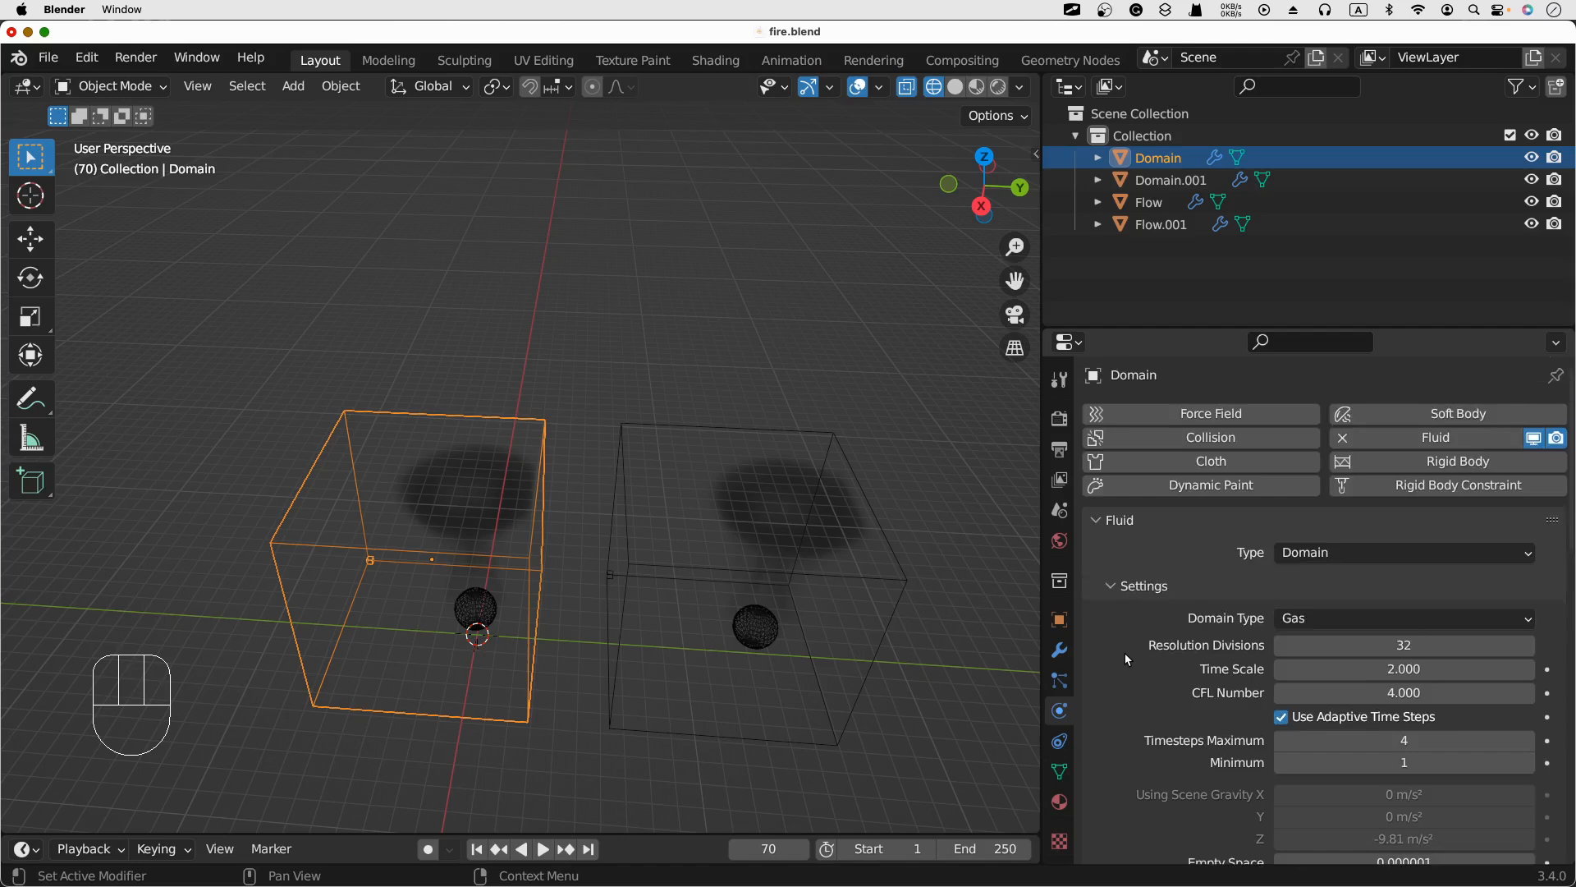
# - Check the original Flow sphere's flow behavior and remaining flow settings, and view both smoke plumes from the front
pyautogui.click(1153, 203)
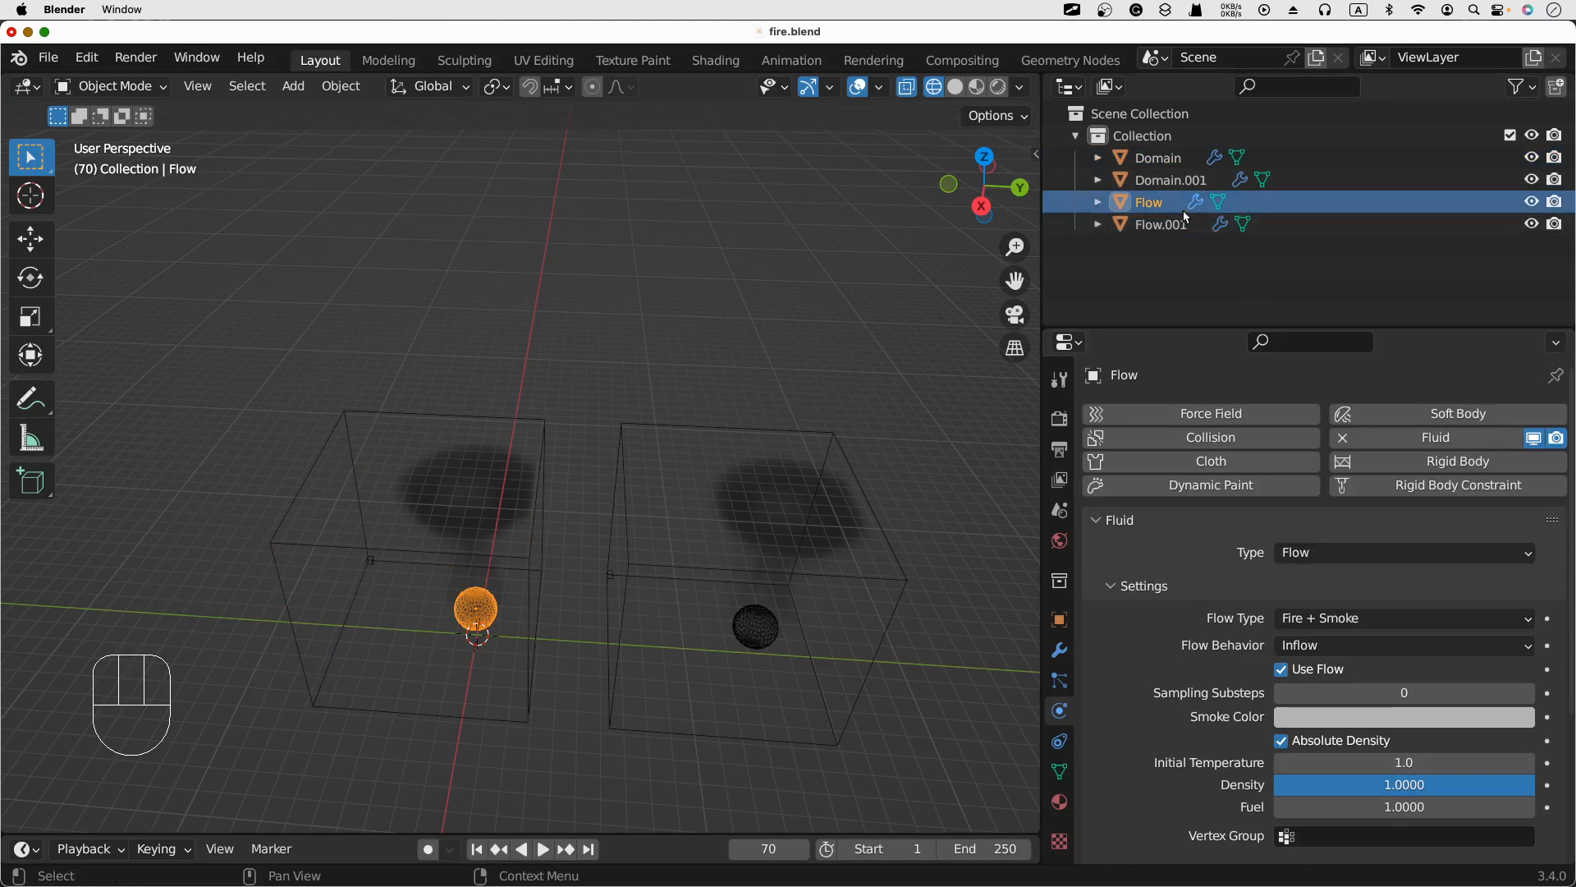
pyautogui.click(1352, 649)
pyautogui.click(1349, 647)
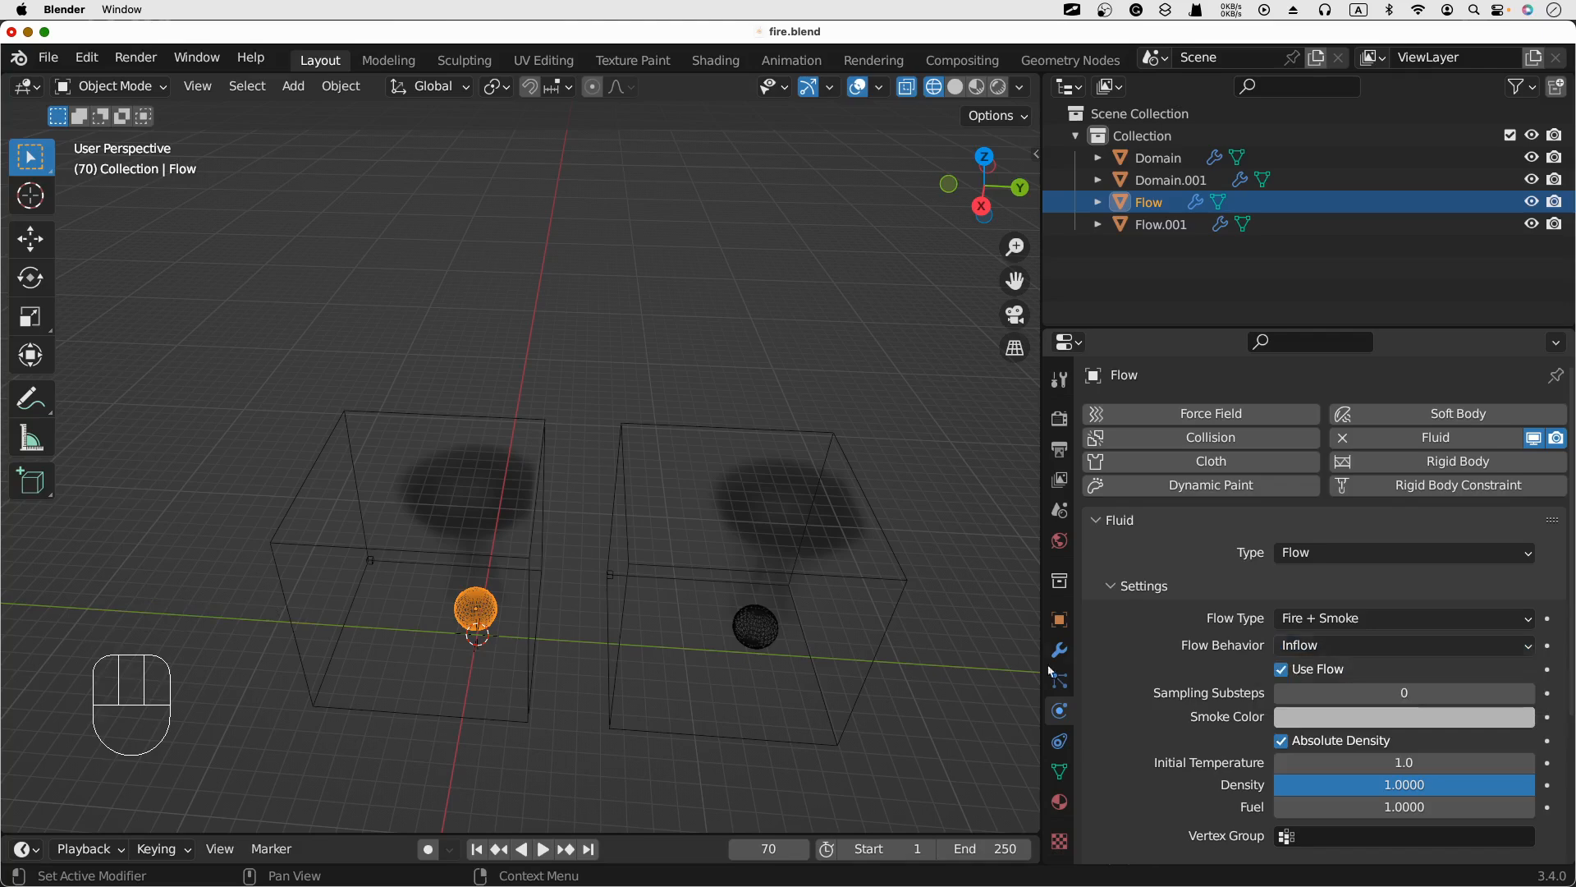
pyautogui.moveTo(503, 625); pyautogui.dragTo(401, 384, button='middle')
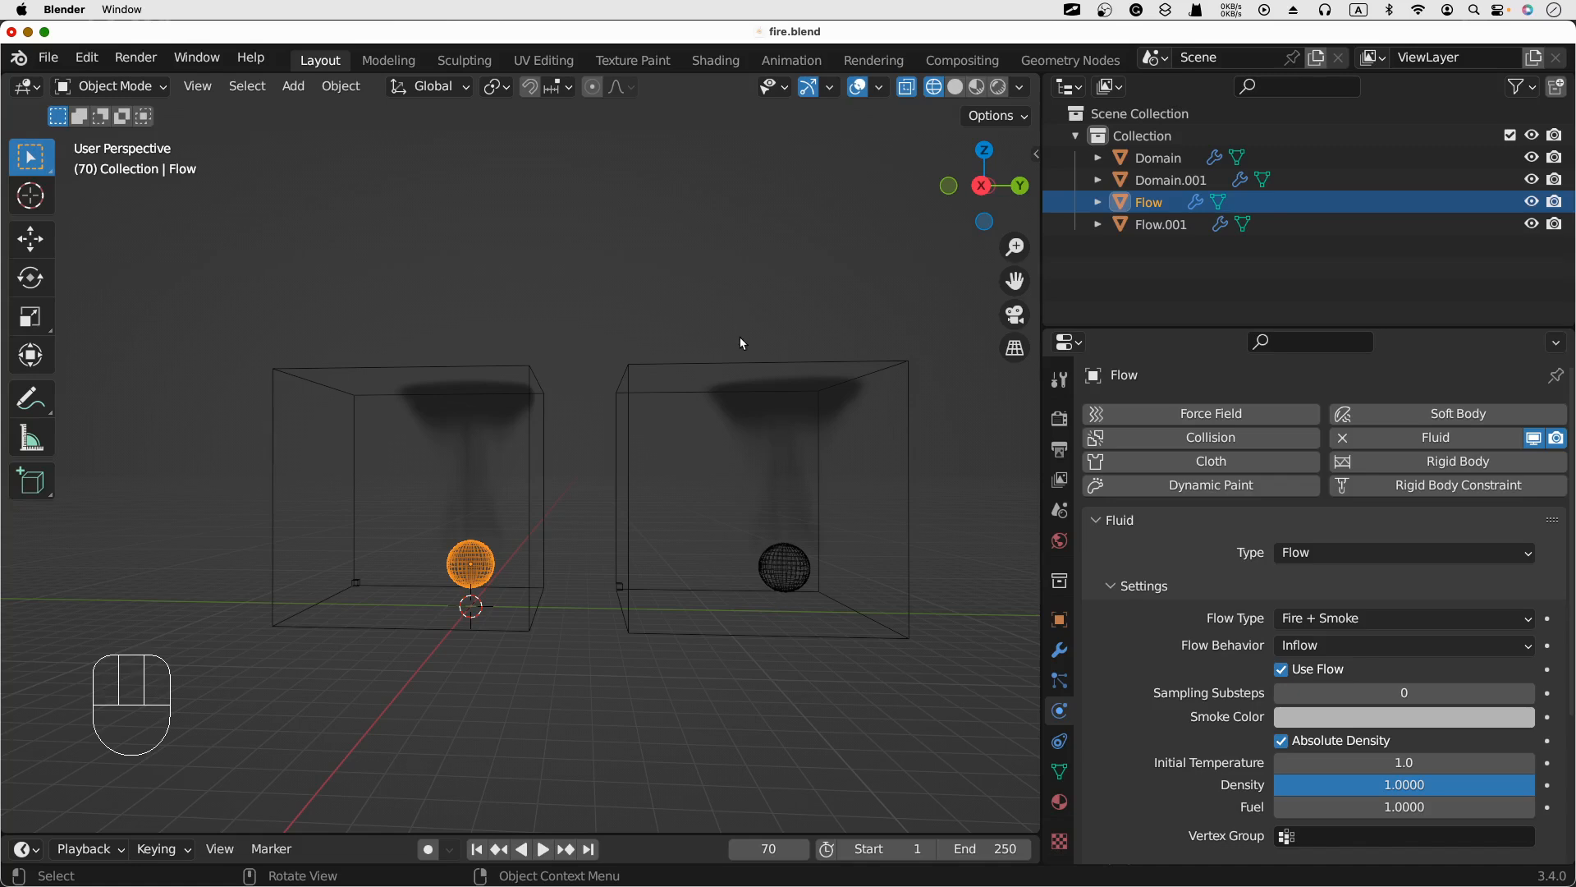
pyautogui.click(569, 270)
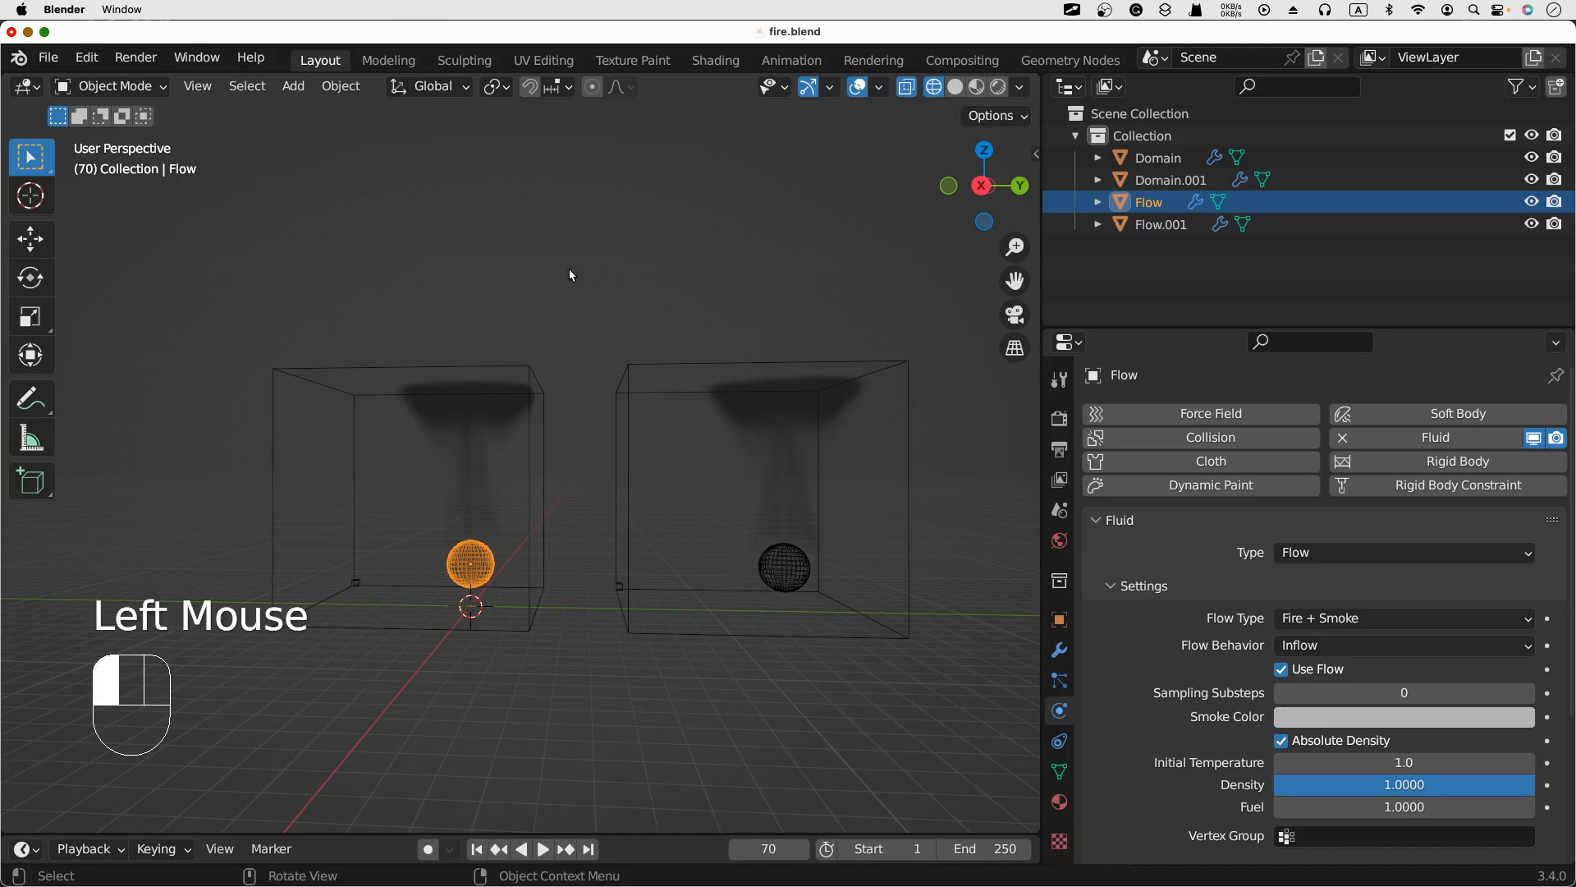
pyautogui.scroll(-5, 1211, 678)
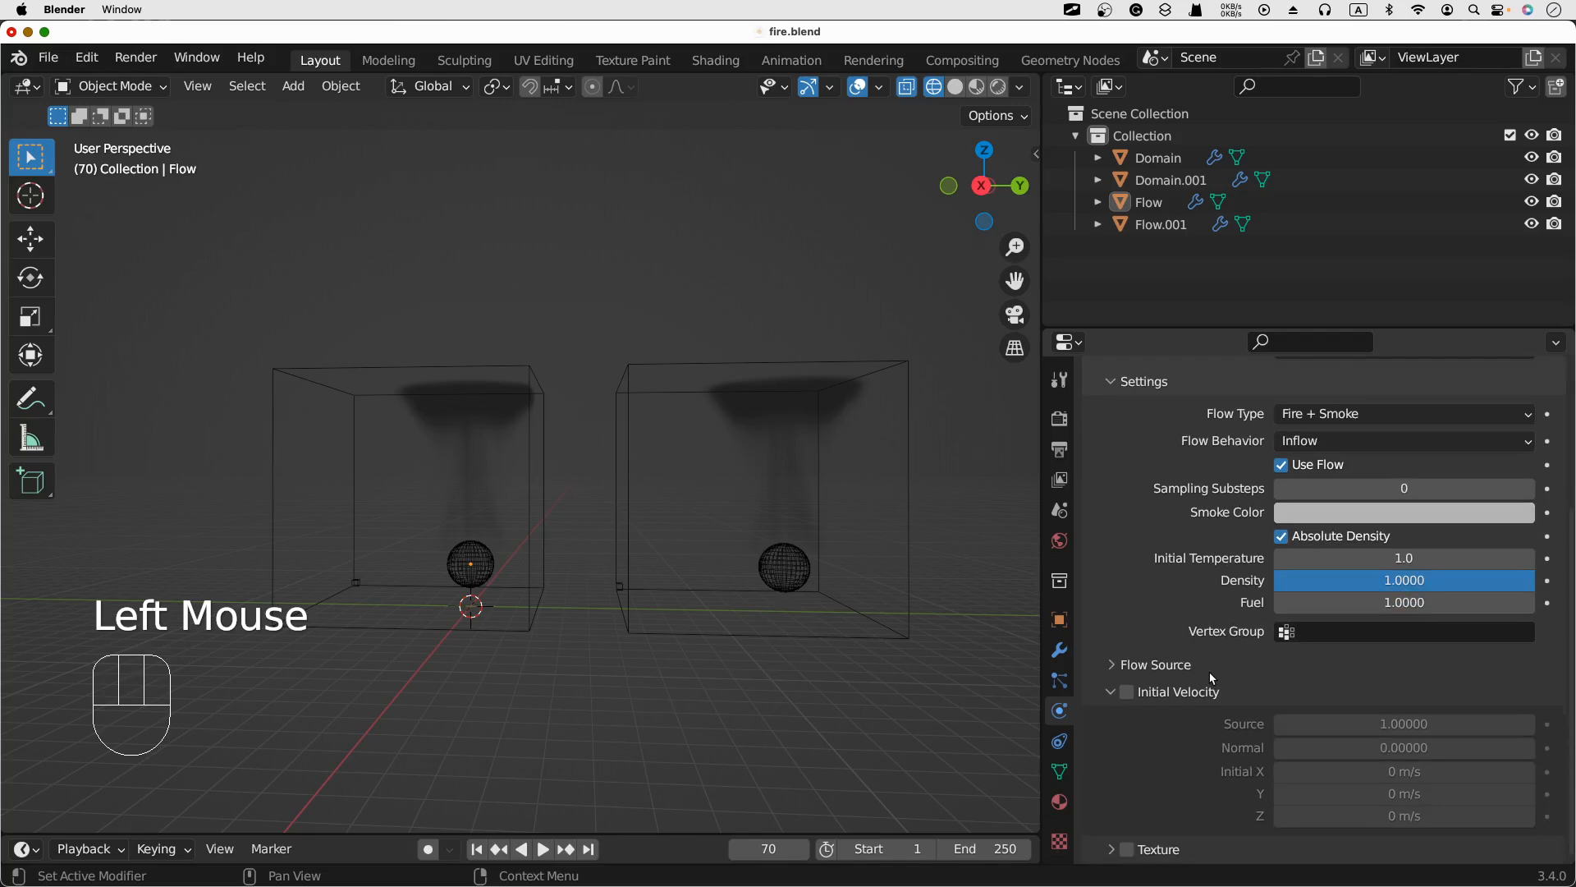
# - Compare the gas and cache settings of Domain and Domain.001, including their cache folder paths
pyautogui.click(1175, 159)
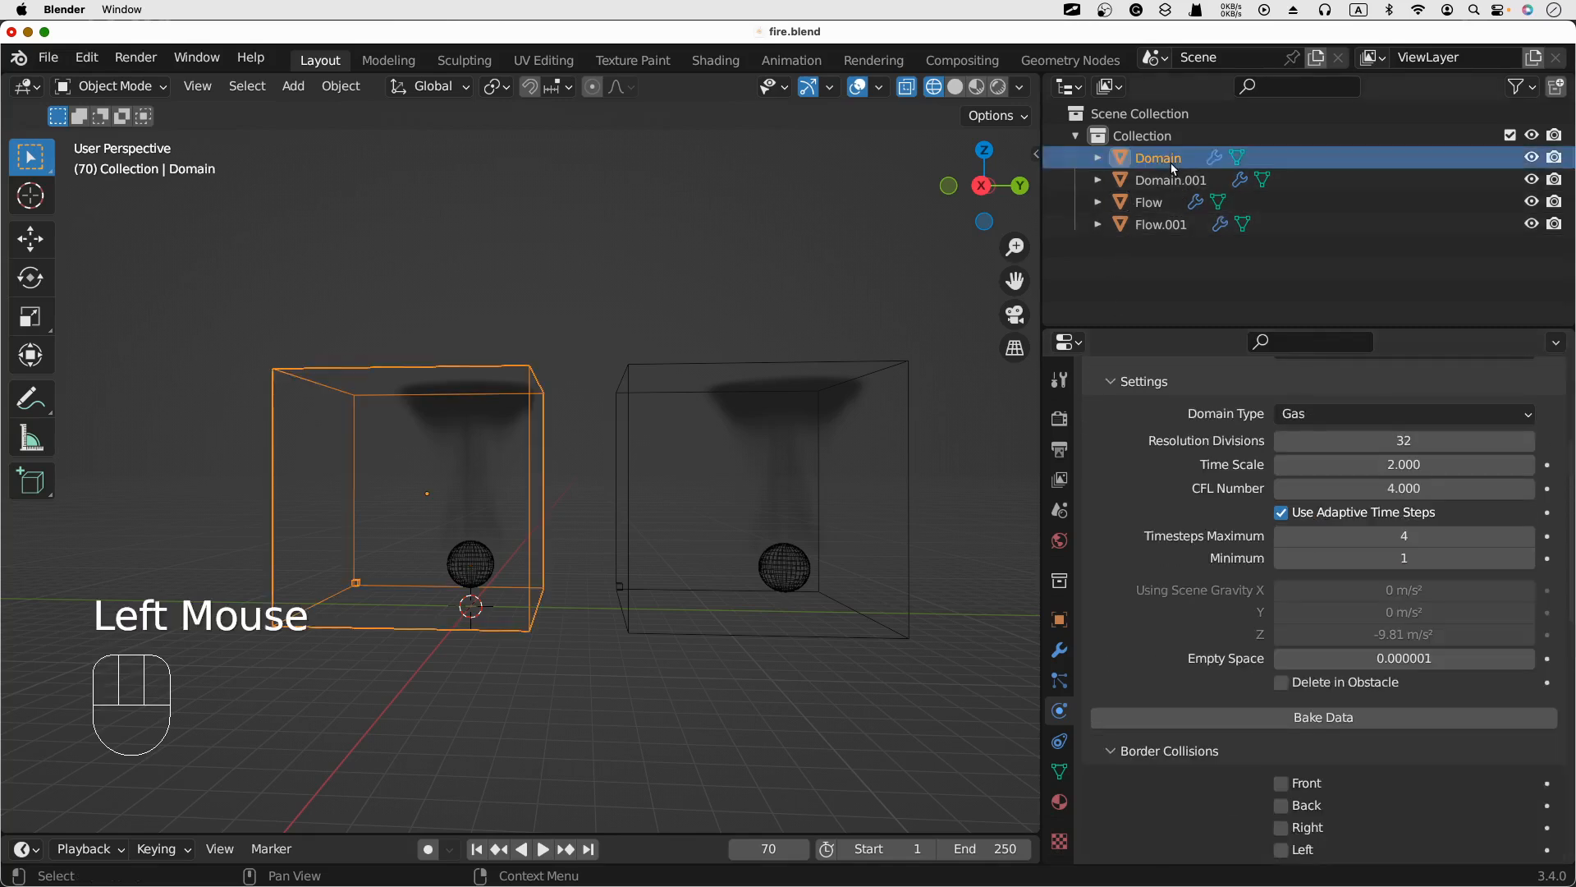
pyautogui.scroll(-10, 1253, 594)
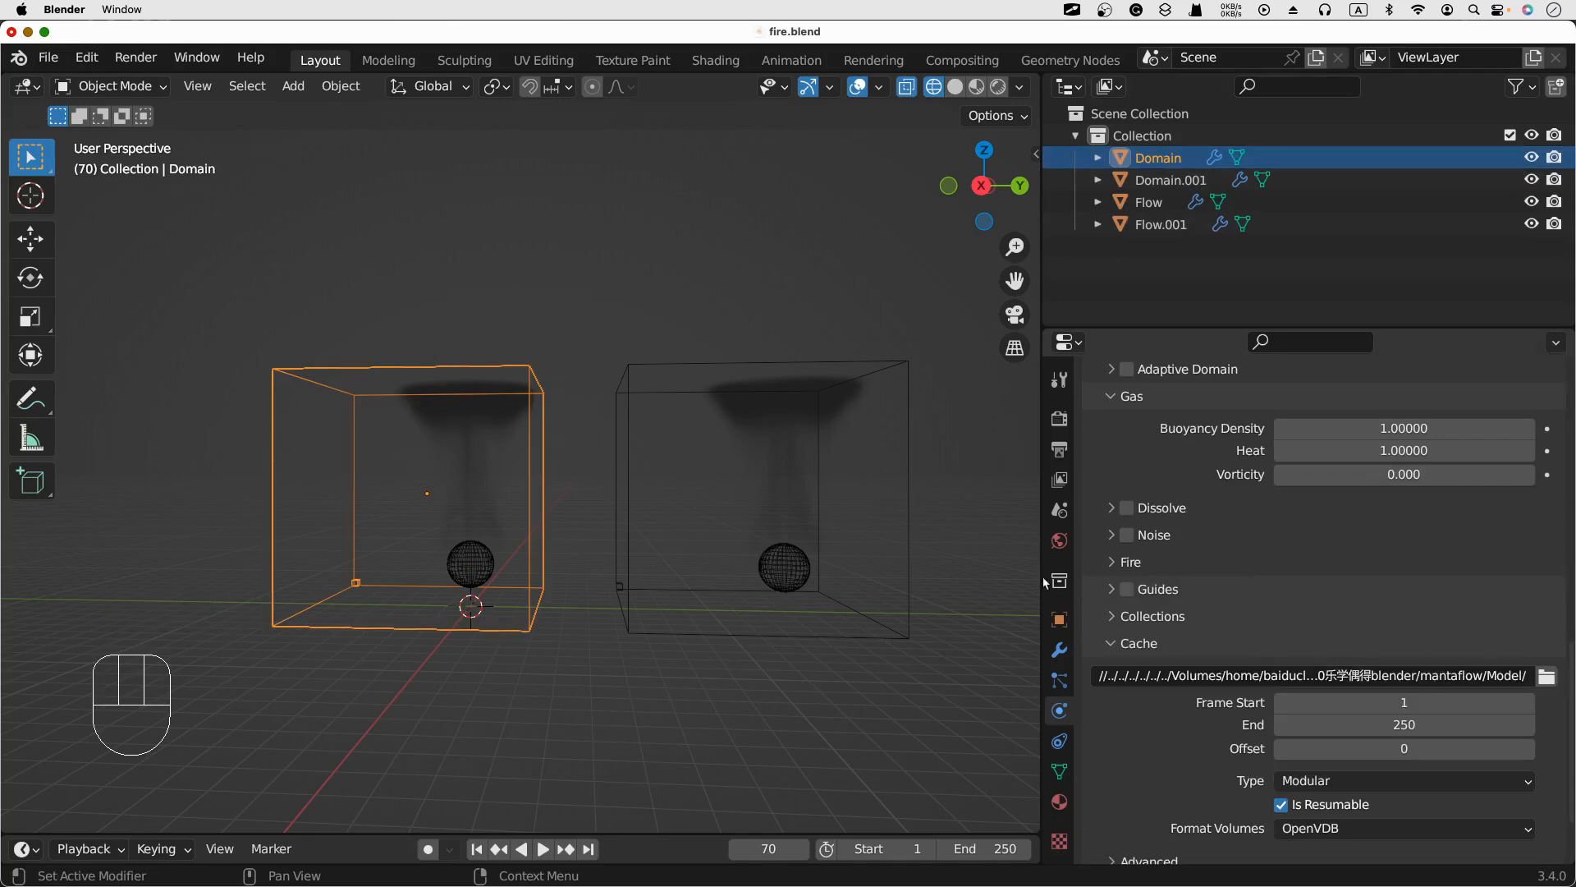
pyautogui.click(1169, 181)
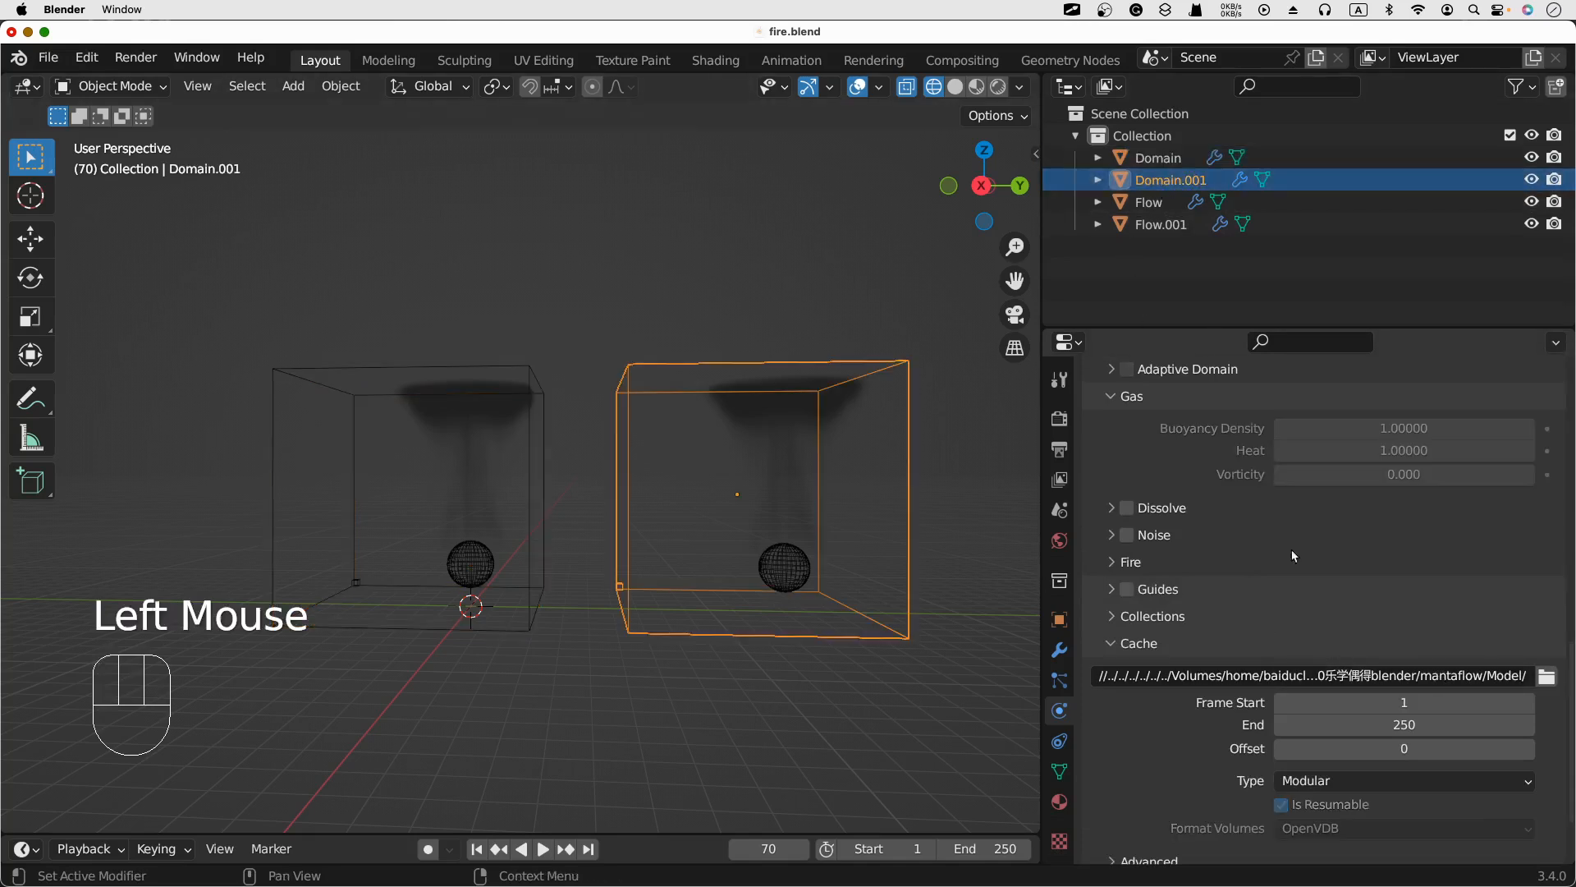
pyautogui.click(1160, 158)
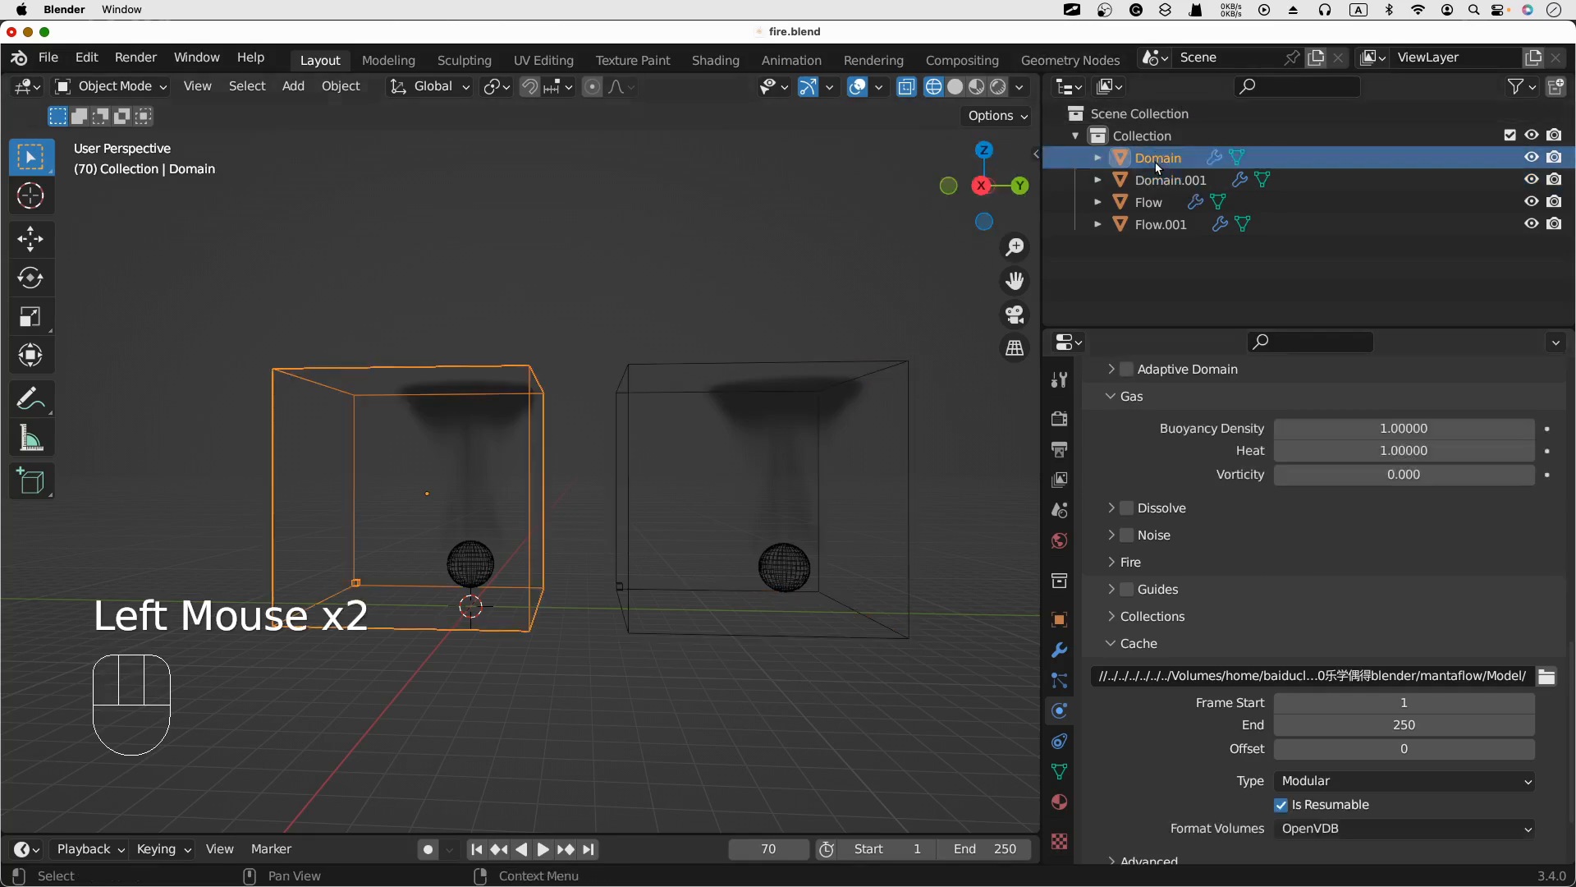
# - Set the cache folder of Domain.001 to the Model2 directory inside mantaflow
pyautogui.click(1163, 180)
pyautogui.click(1161, 158)
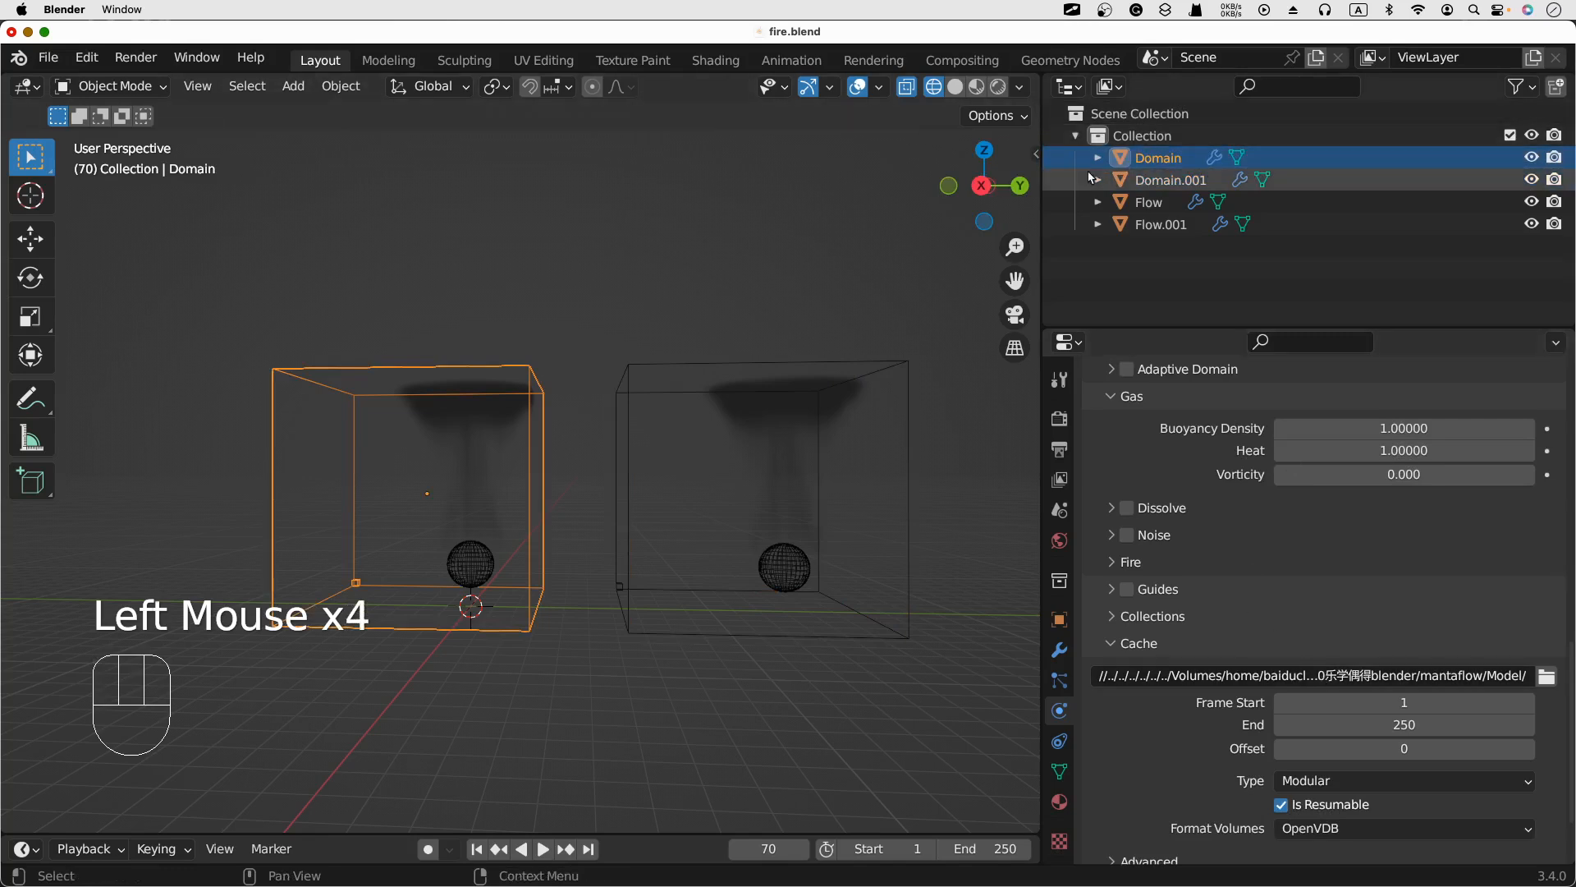
pyautogui.click(1140, 181)
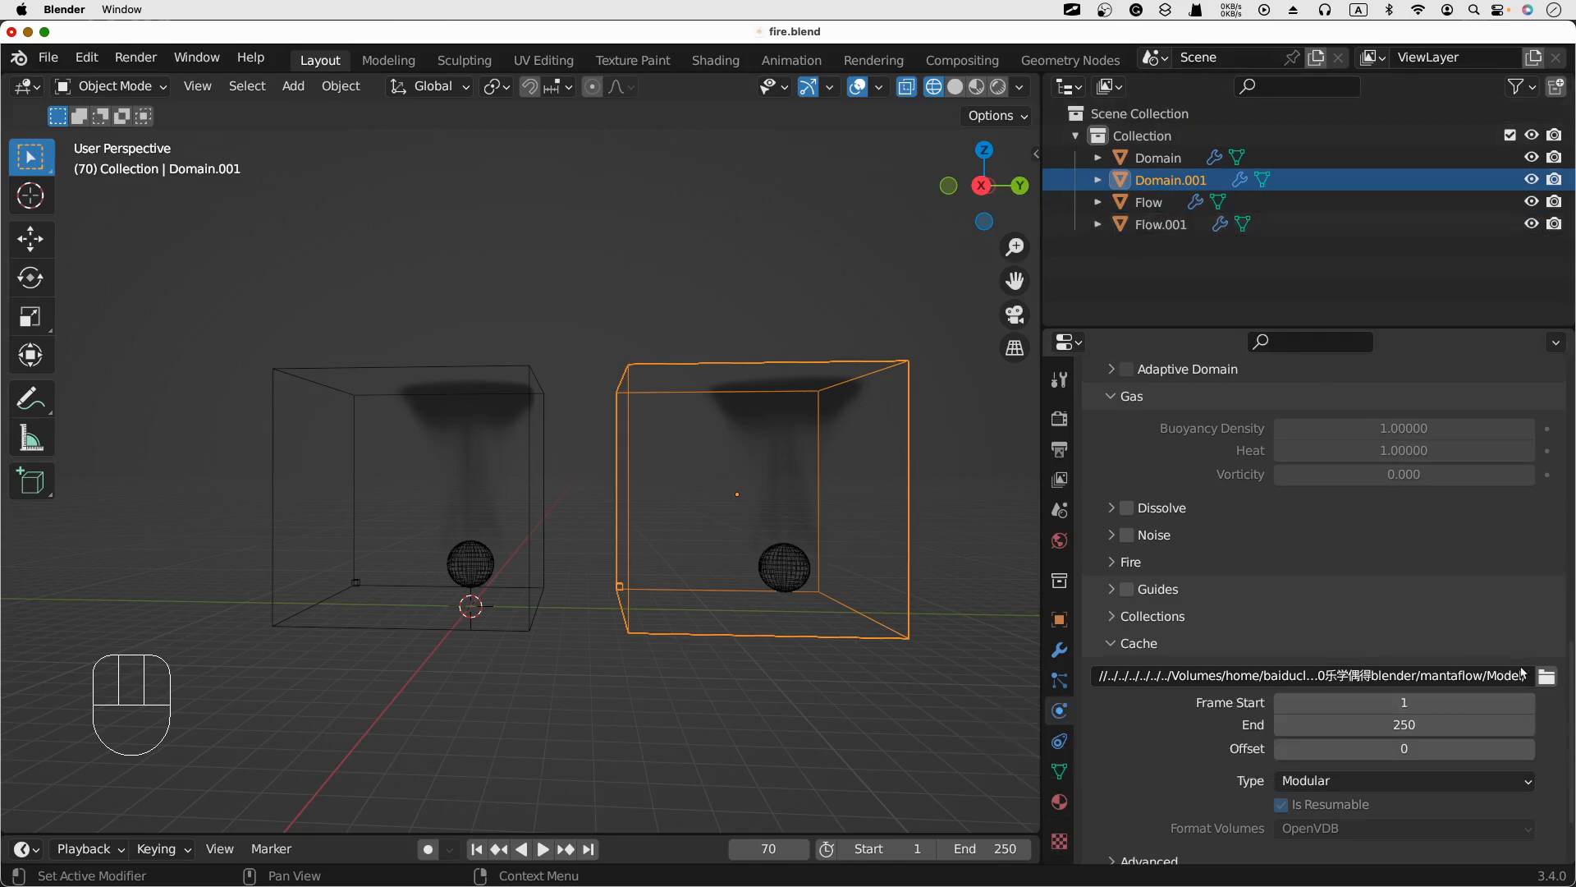
pyautogui.click(1547, 675)
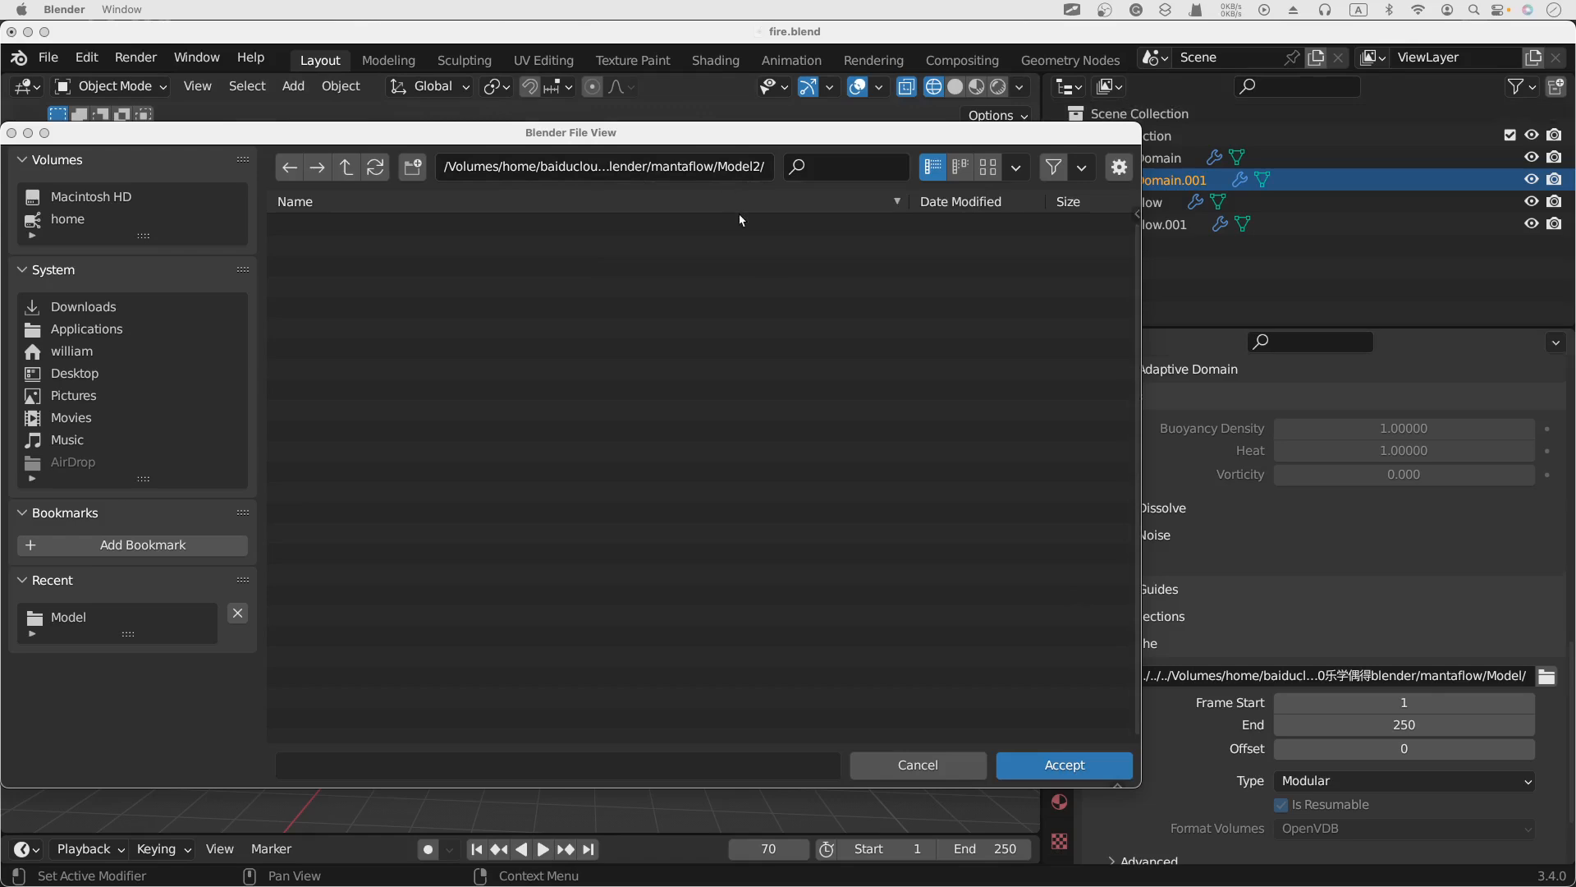
pyautogui.click(1066, 774)
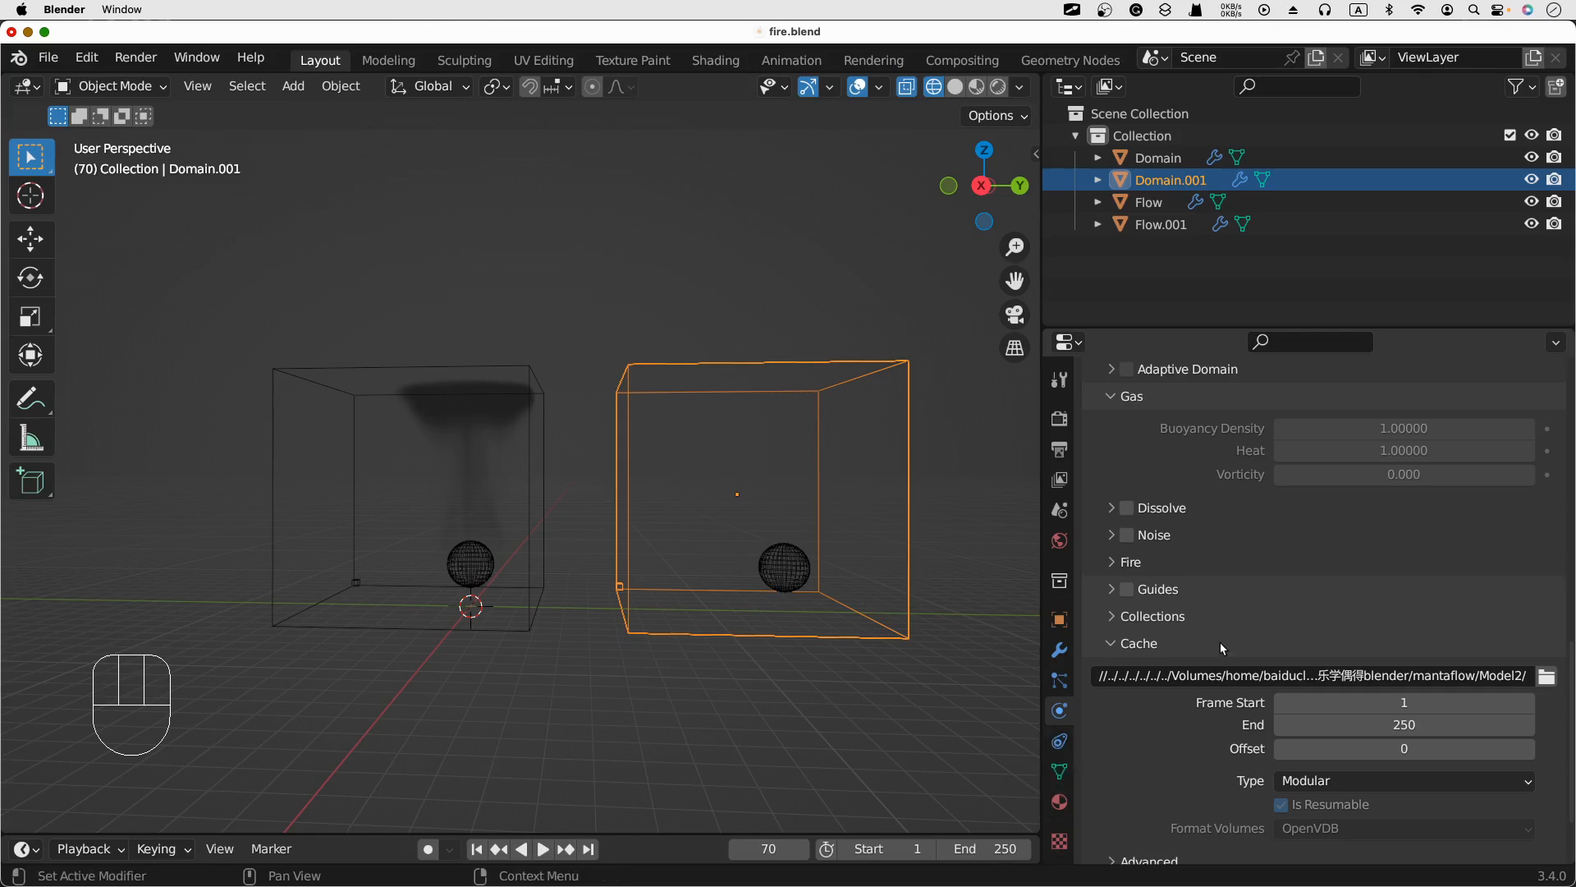
# - Review the fluid settings of Domain.001 and Domain, comparing their cache folder paths
pyautogui.scroll(2, 1220, 642)
pyautogui.scroll(15, 1253, 634)
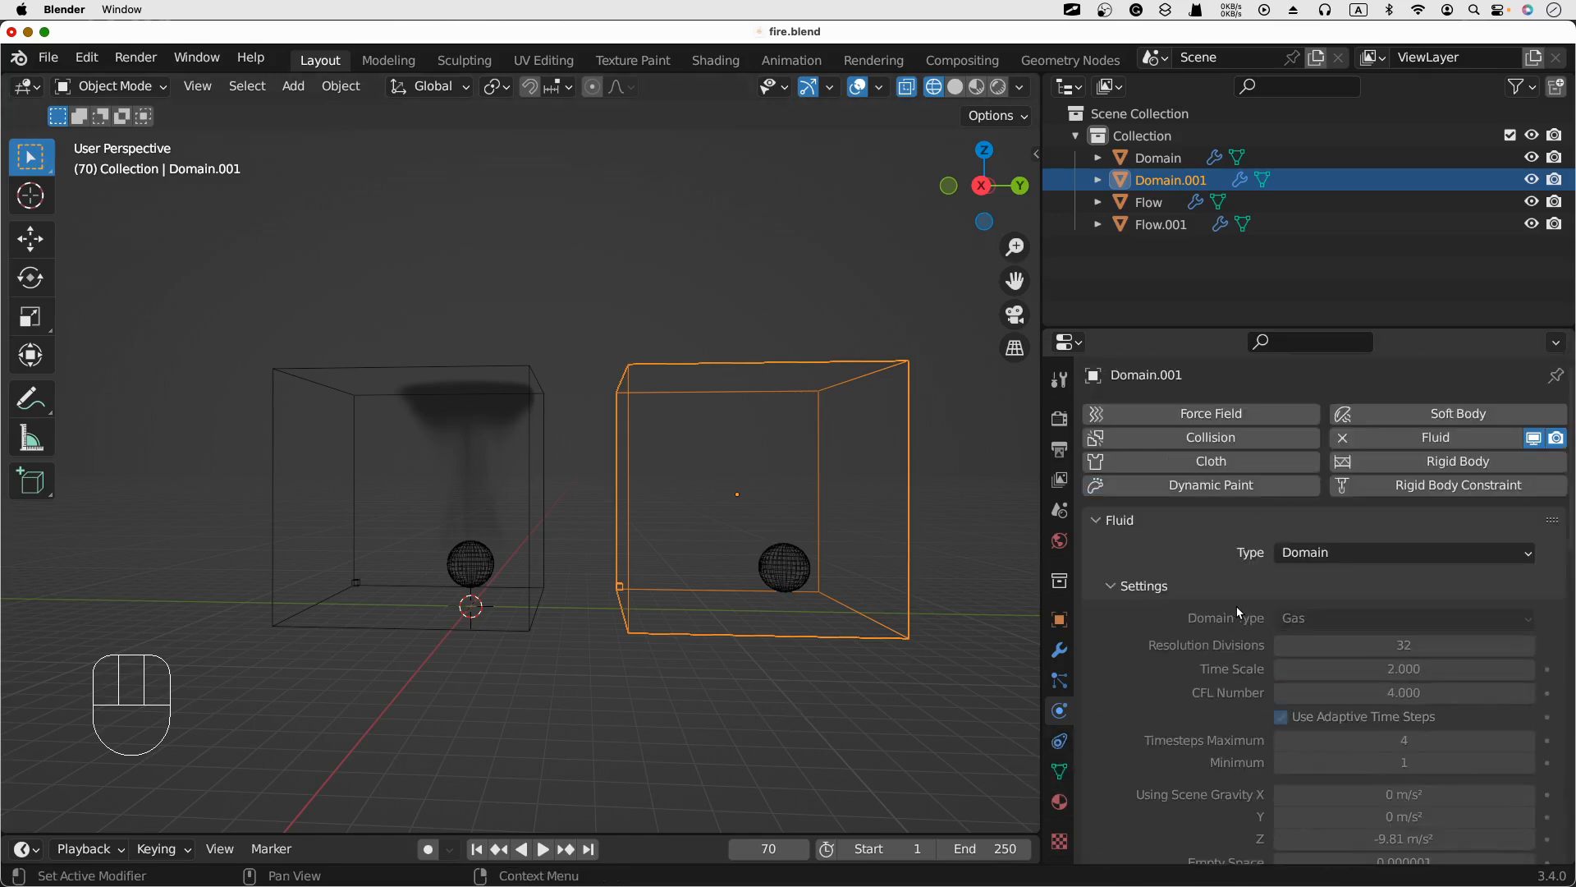
pyautogui.scroll(-20, 1262, 565)
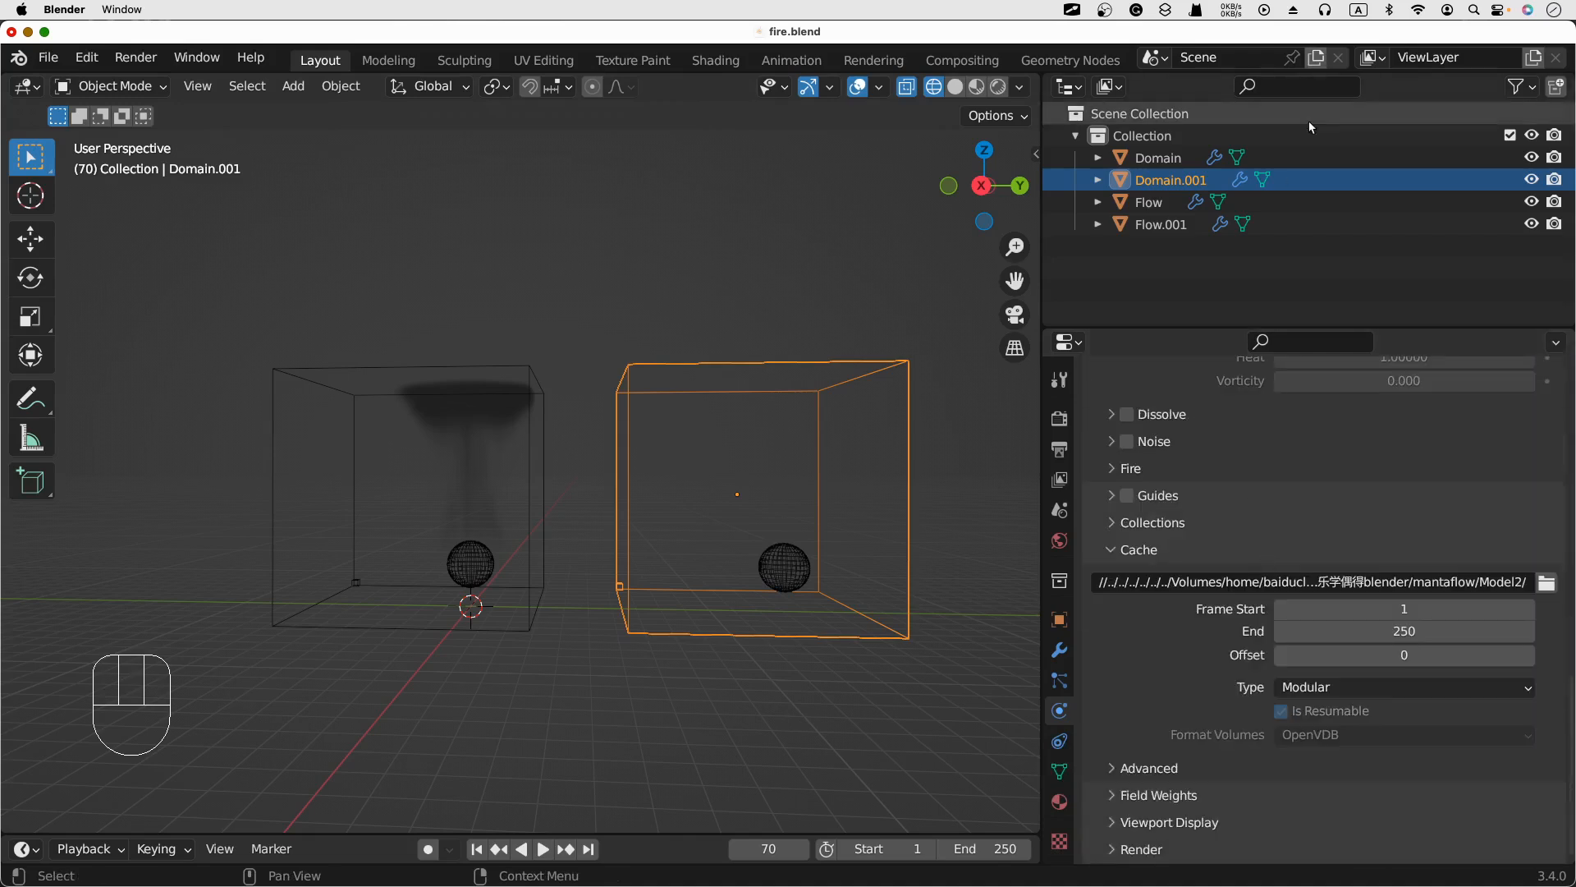
pyautogui.click(1158, 157)
pyautogui.click(1169, 180)
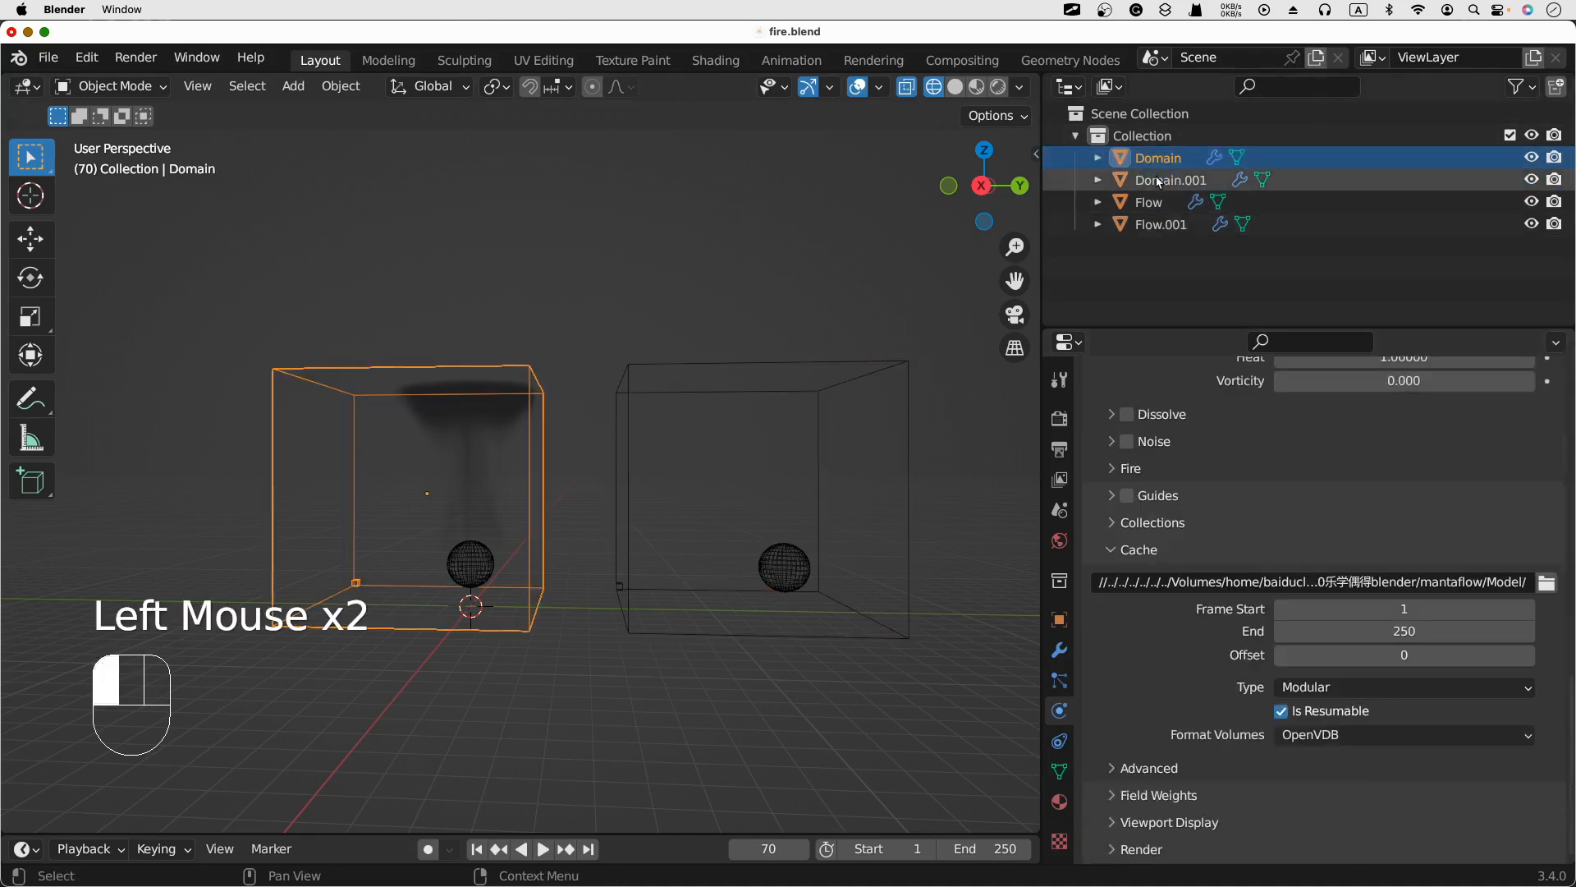
pyautogui.scroll(15, 1302, 504)
pyautogui.scroll(-8, 1303, 574)
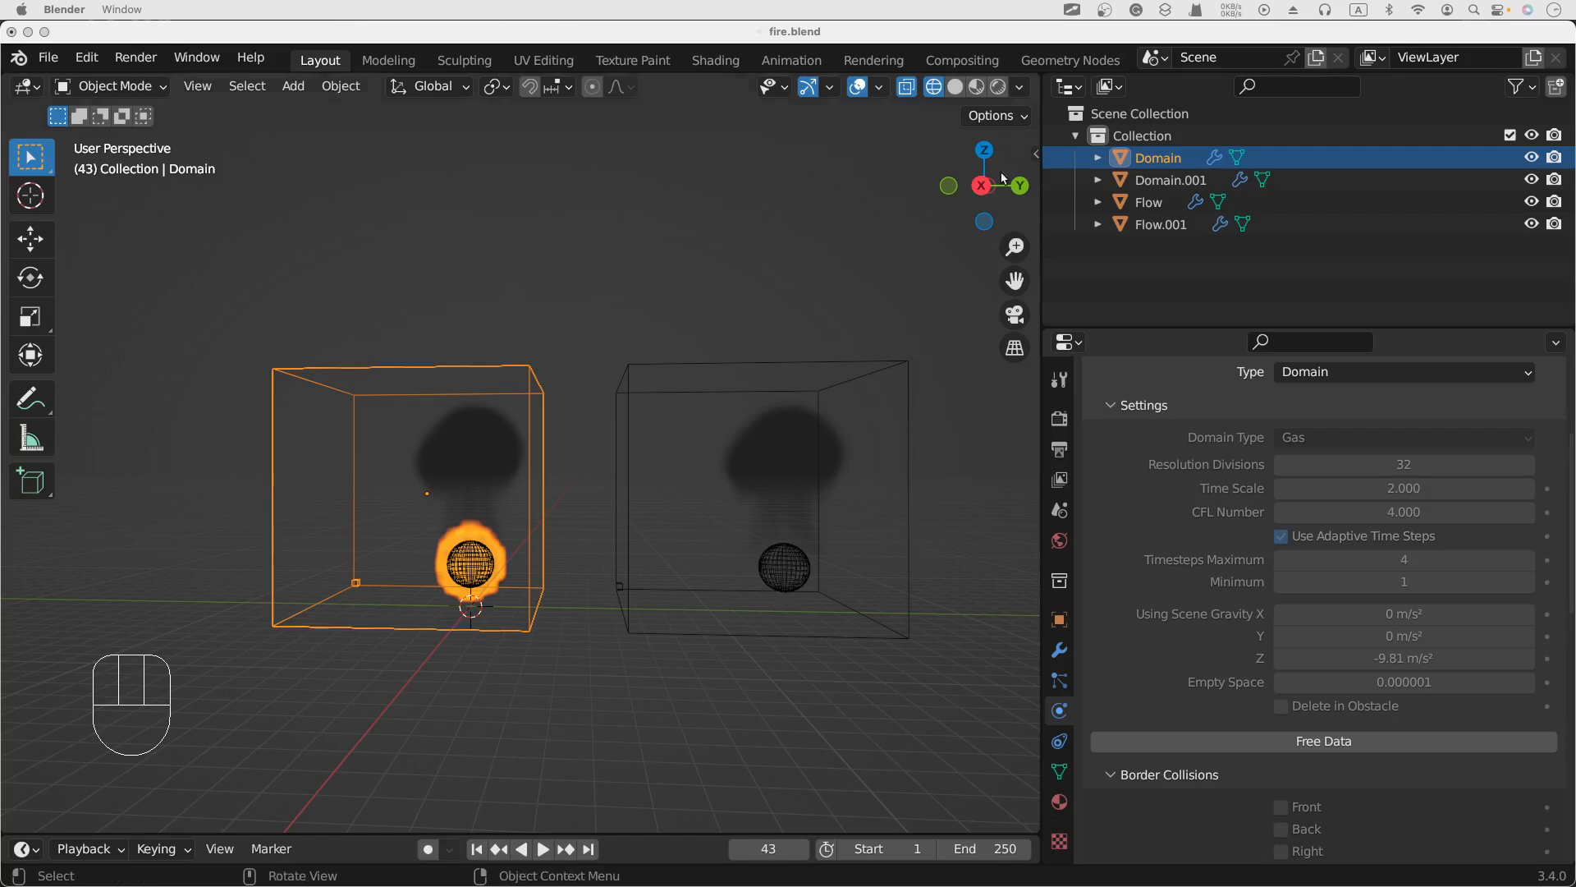
# - Deselect everything and replay the simulation from the first frame, pausing it to compare the emission in both domains
pyautogui.click(497, 295)
pyautogui.scroll(3, 644, 485)
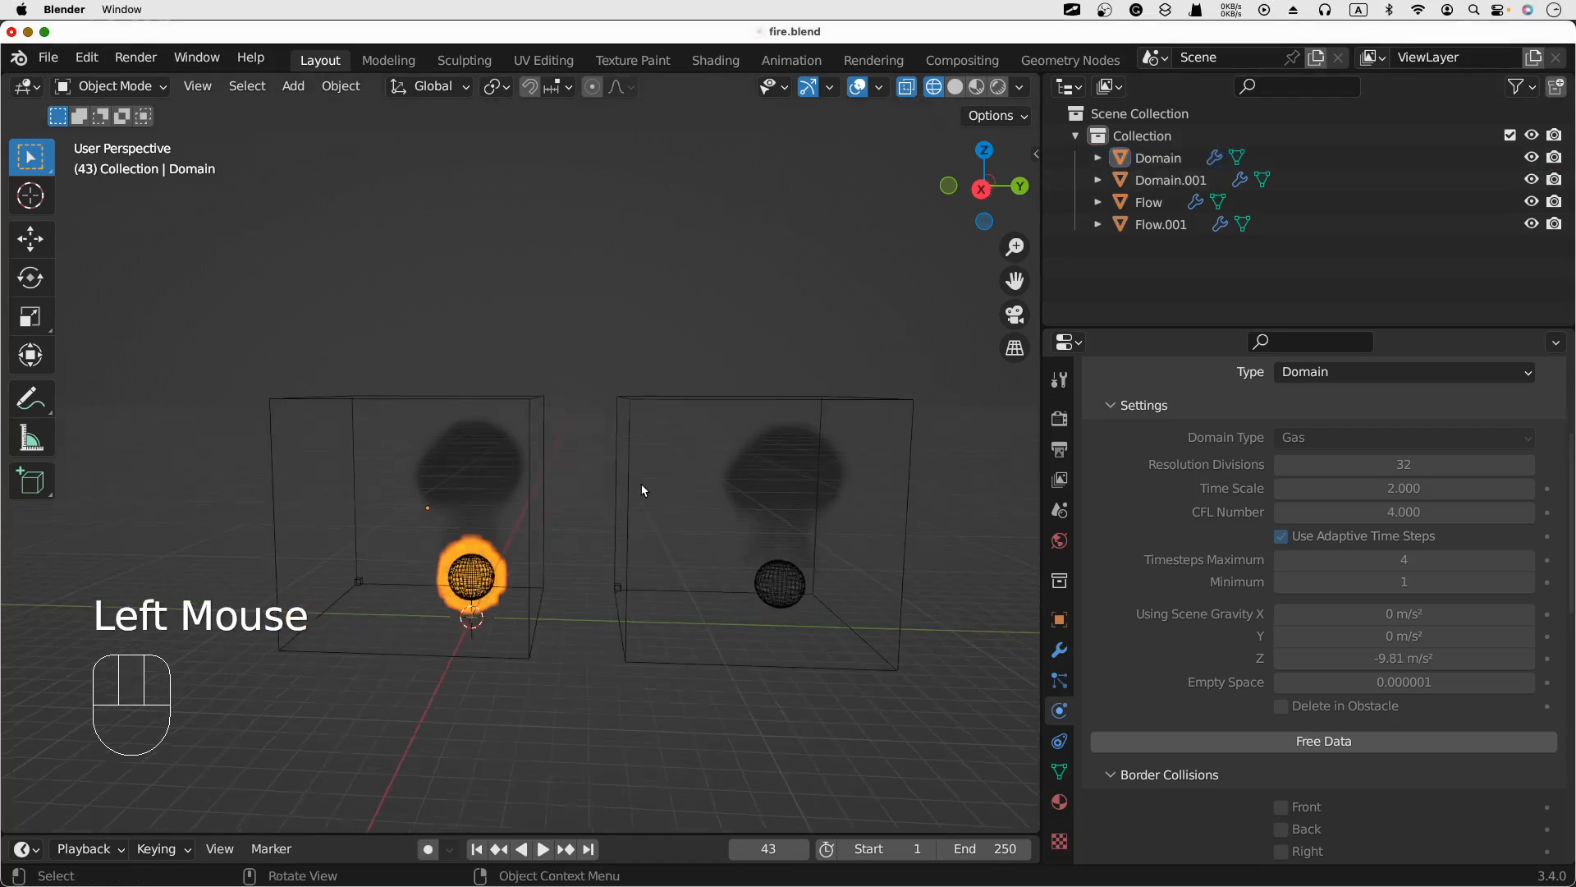
pyautogui.click(476, 849)
pyautogui.click(544, 849)
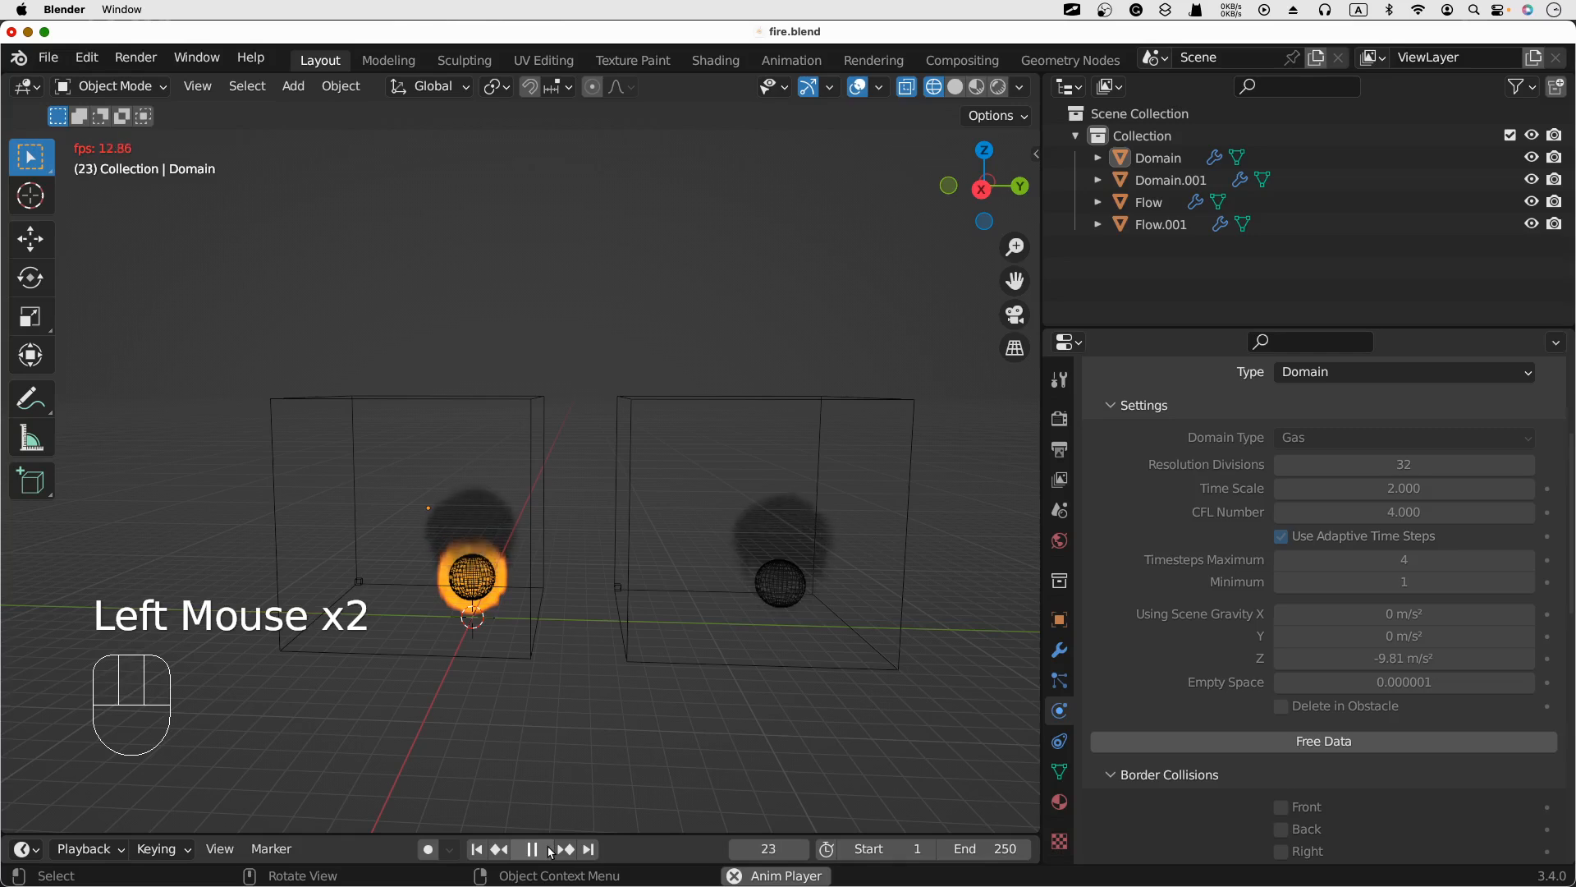
pyautogui.click(549, 850)
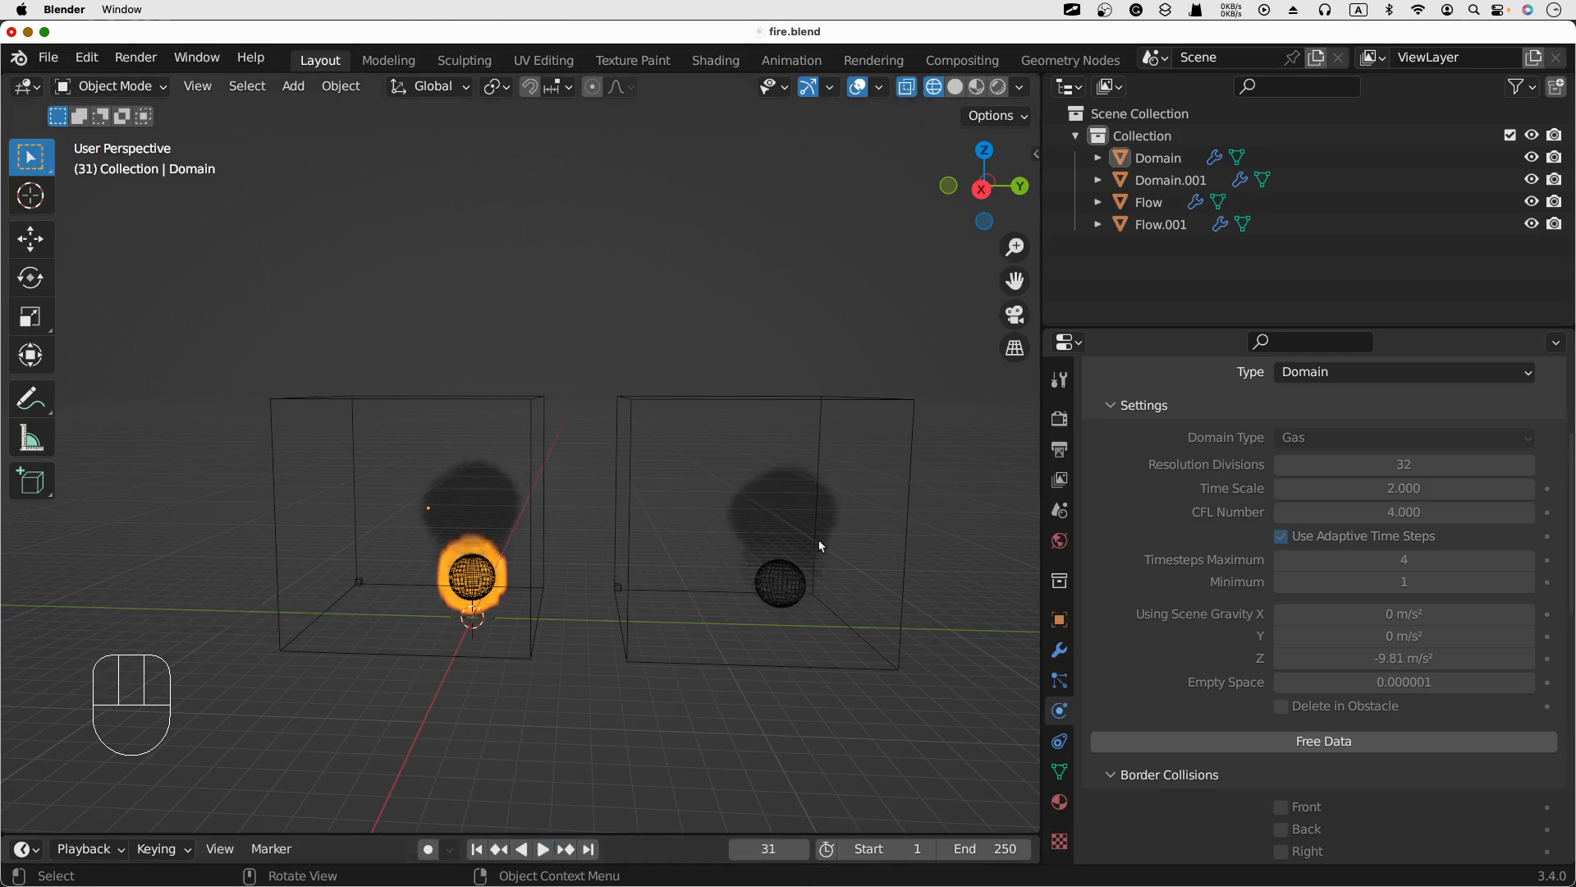
pyautogui.scroll(2, 1270, 525)
# - Check the original Domain's fluid settings and the original Flow sphere's flow type and behavior
pyautogui.scroll(3, 504, 598)
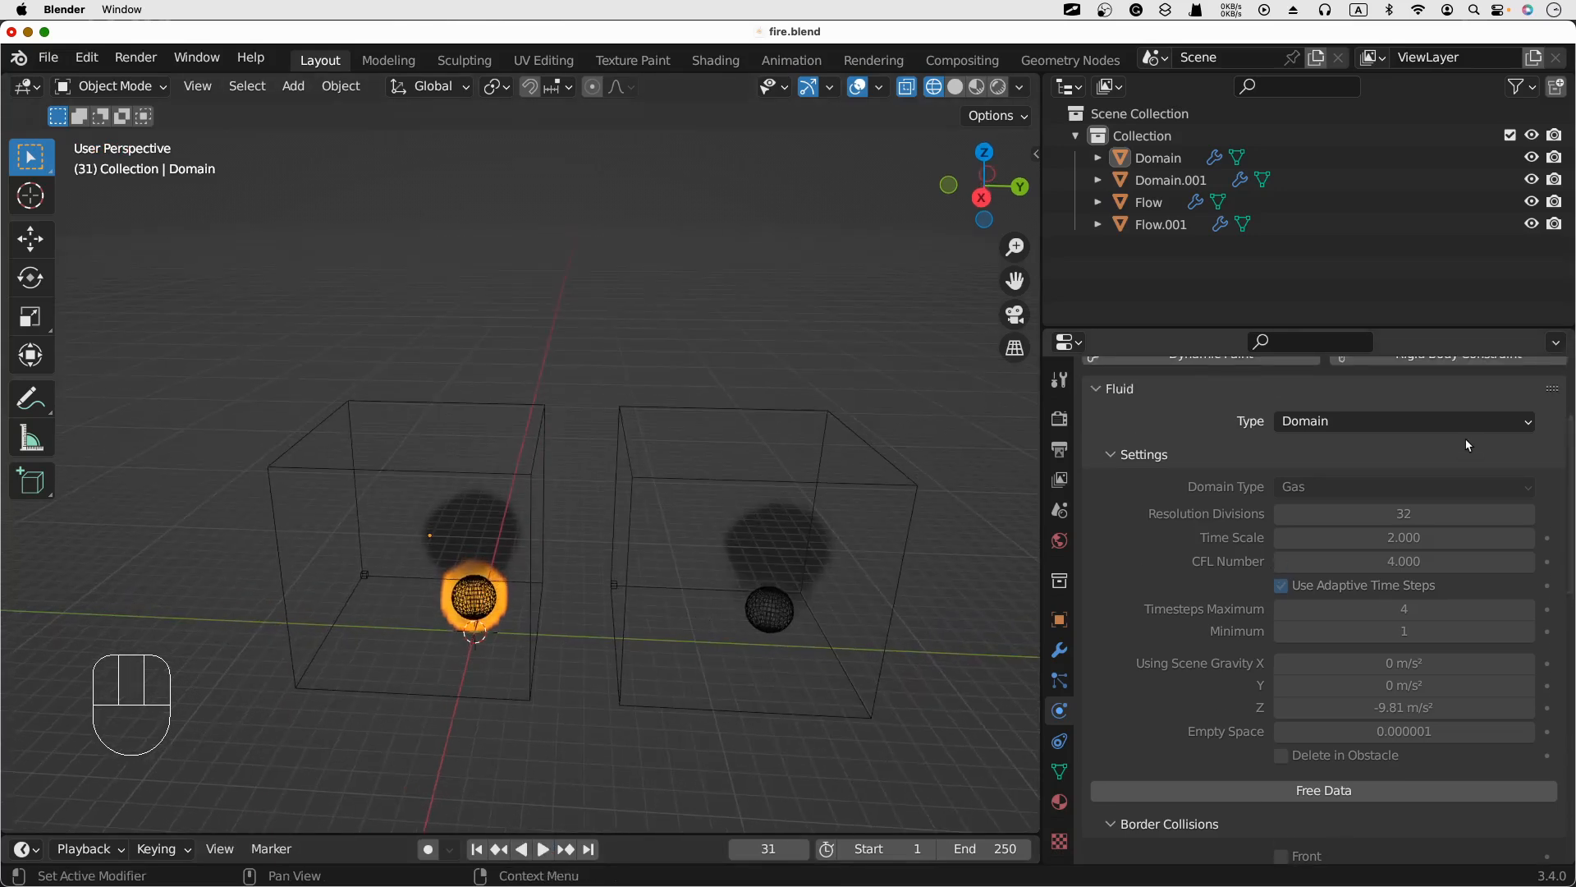
pyautogui.scroll(1, 1466, 439)
pyautogui.click(1155, 161)
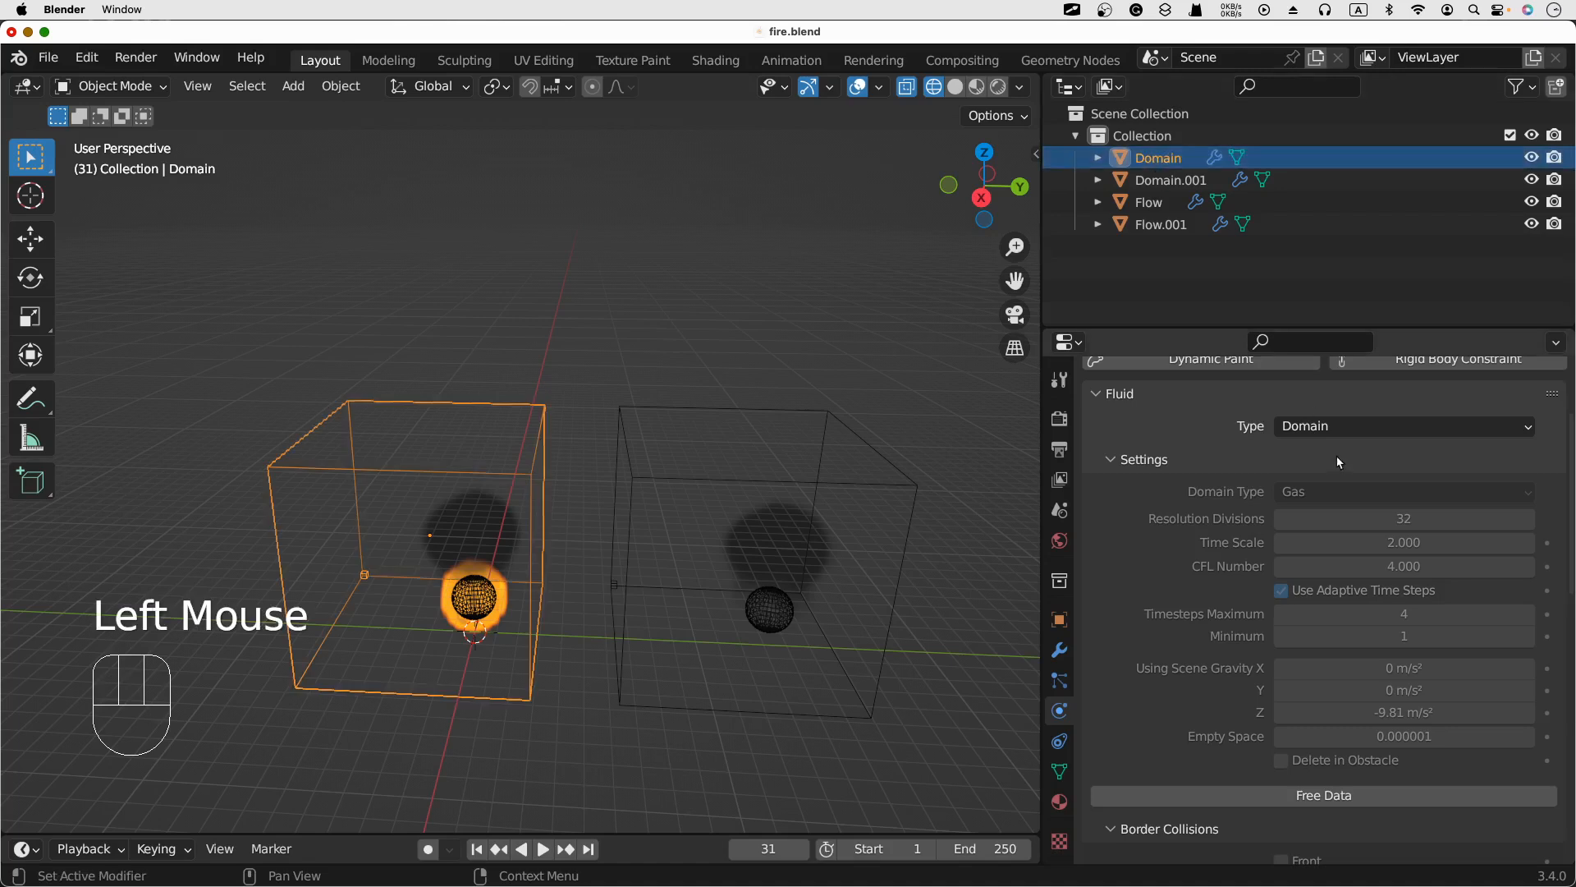
pyautogui.click(1149, 202)
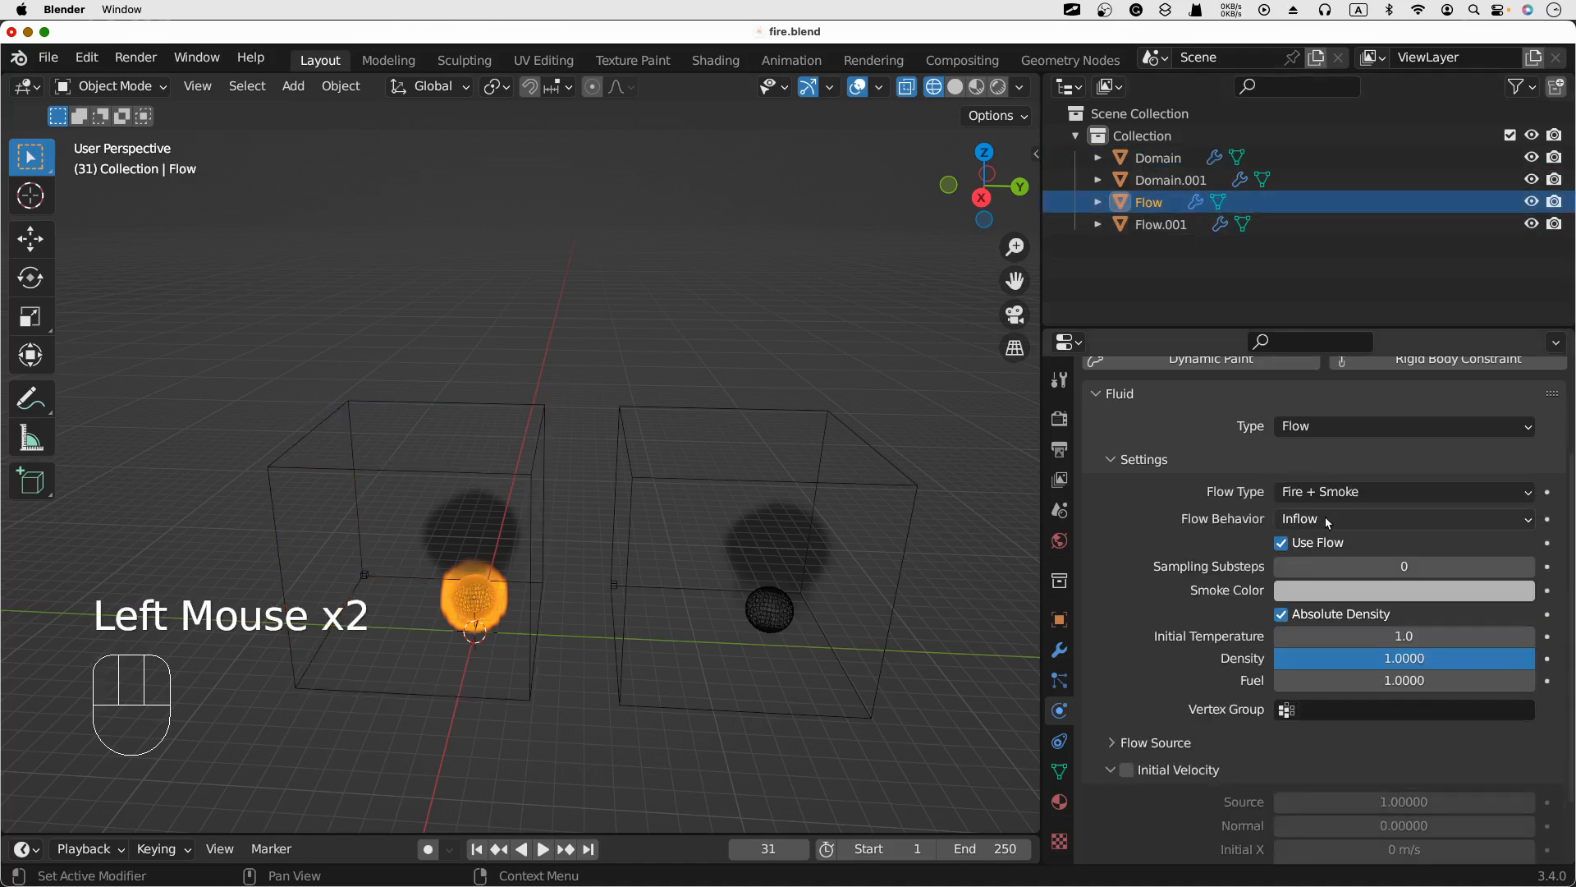
# - Compare the cache folder and frame range settings of Domain and Domain.001
pyautogui.click(1178, 157)
pyautogui.scroll(-2, 1391, 585)
pyautogui.scroll(-15, 1391, 585)
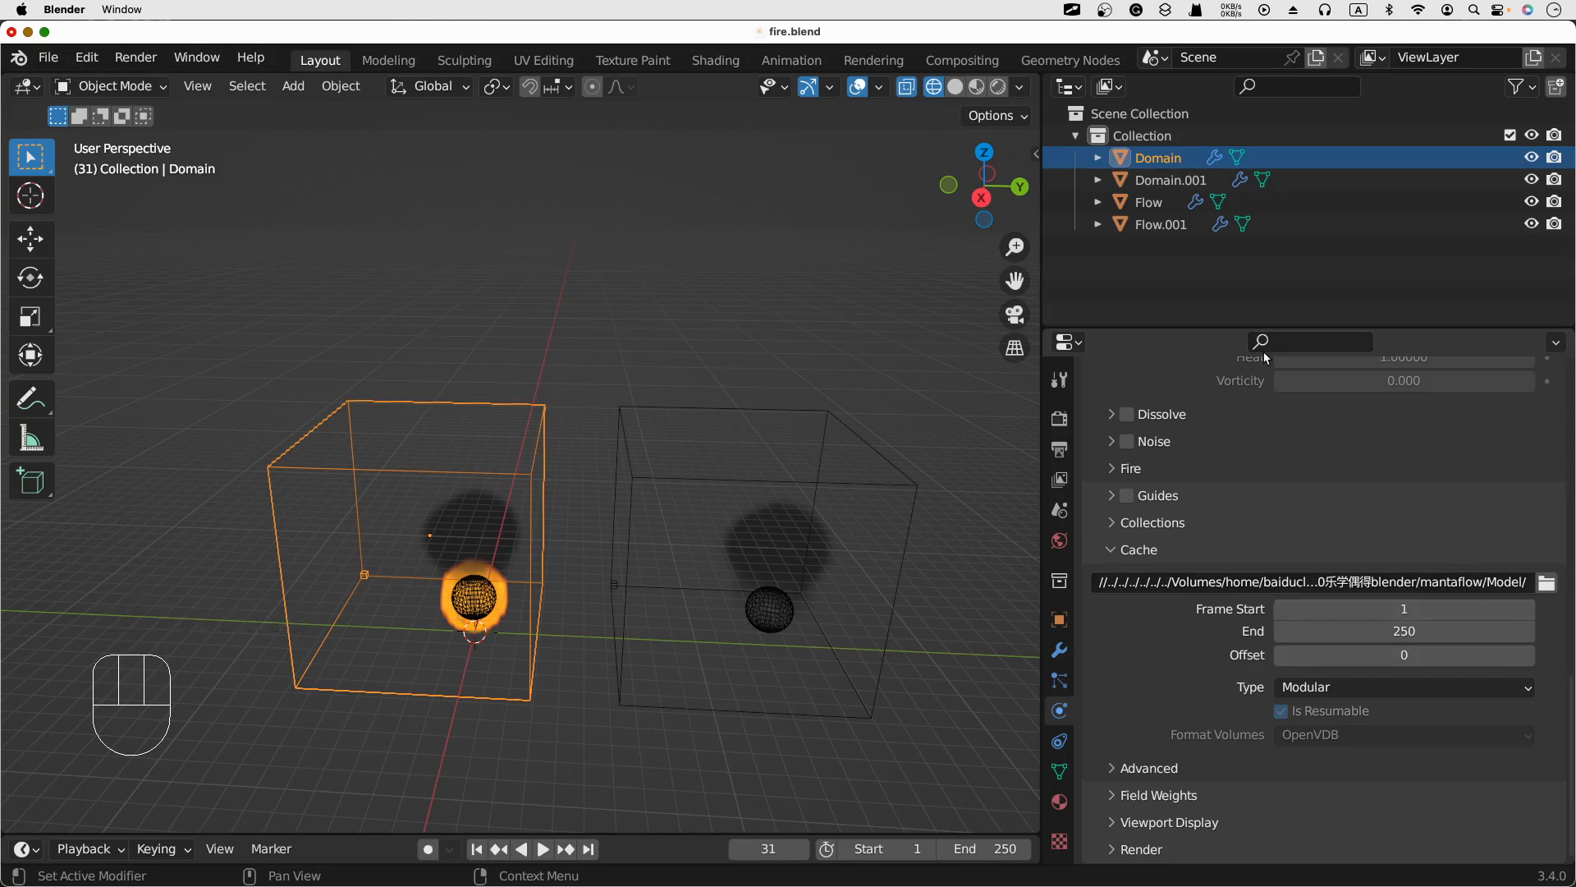
pyautogui.click(1161, 180)
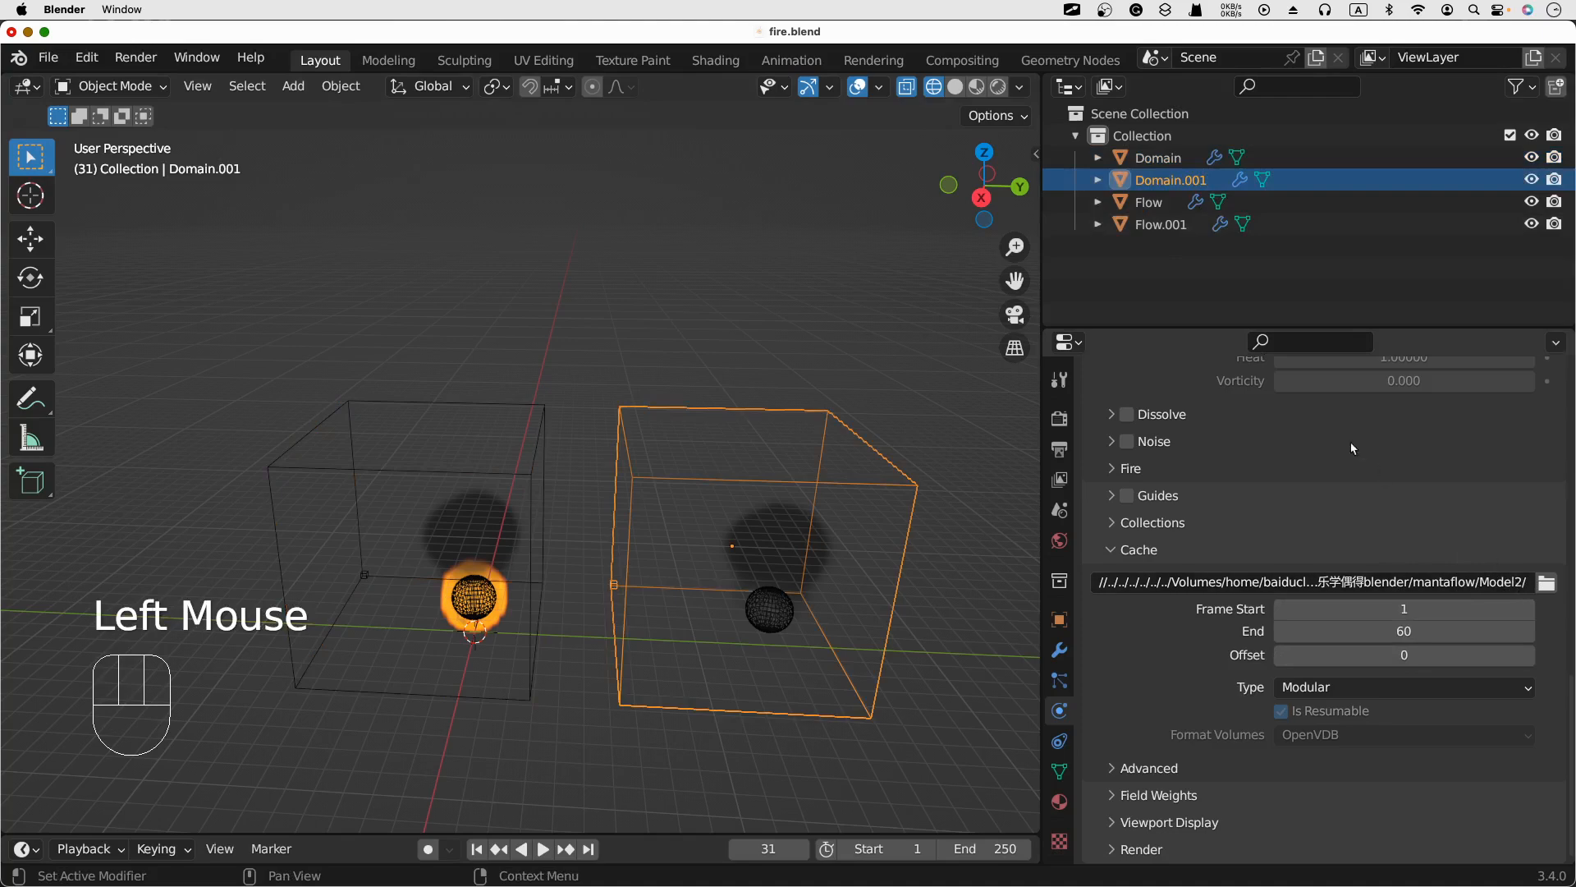
# - Check the flow type and behavior of Flow.001 and inspect the fire and smoke in both domains from several angles
pyautogui.click(1149, 224)
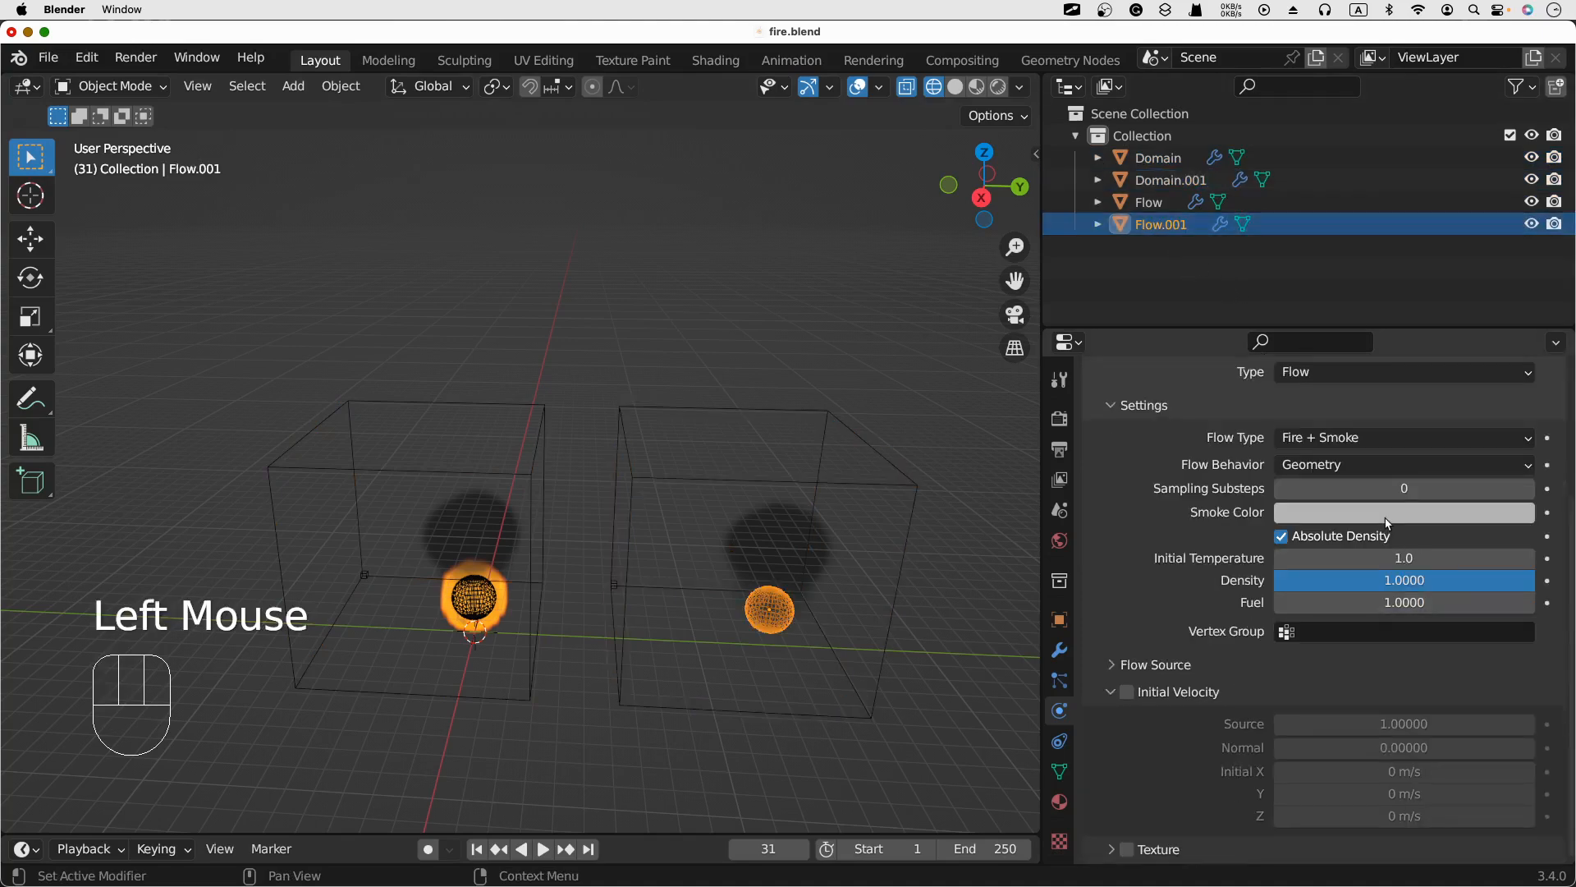
pyautogui.scroll(1, 1242, 497)
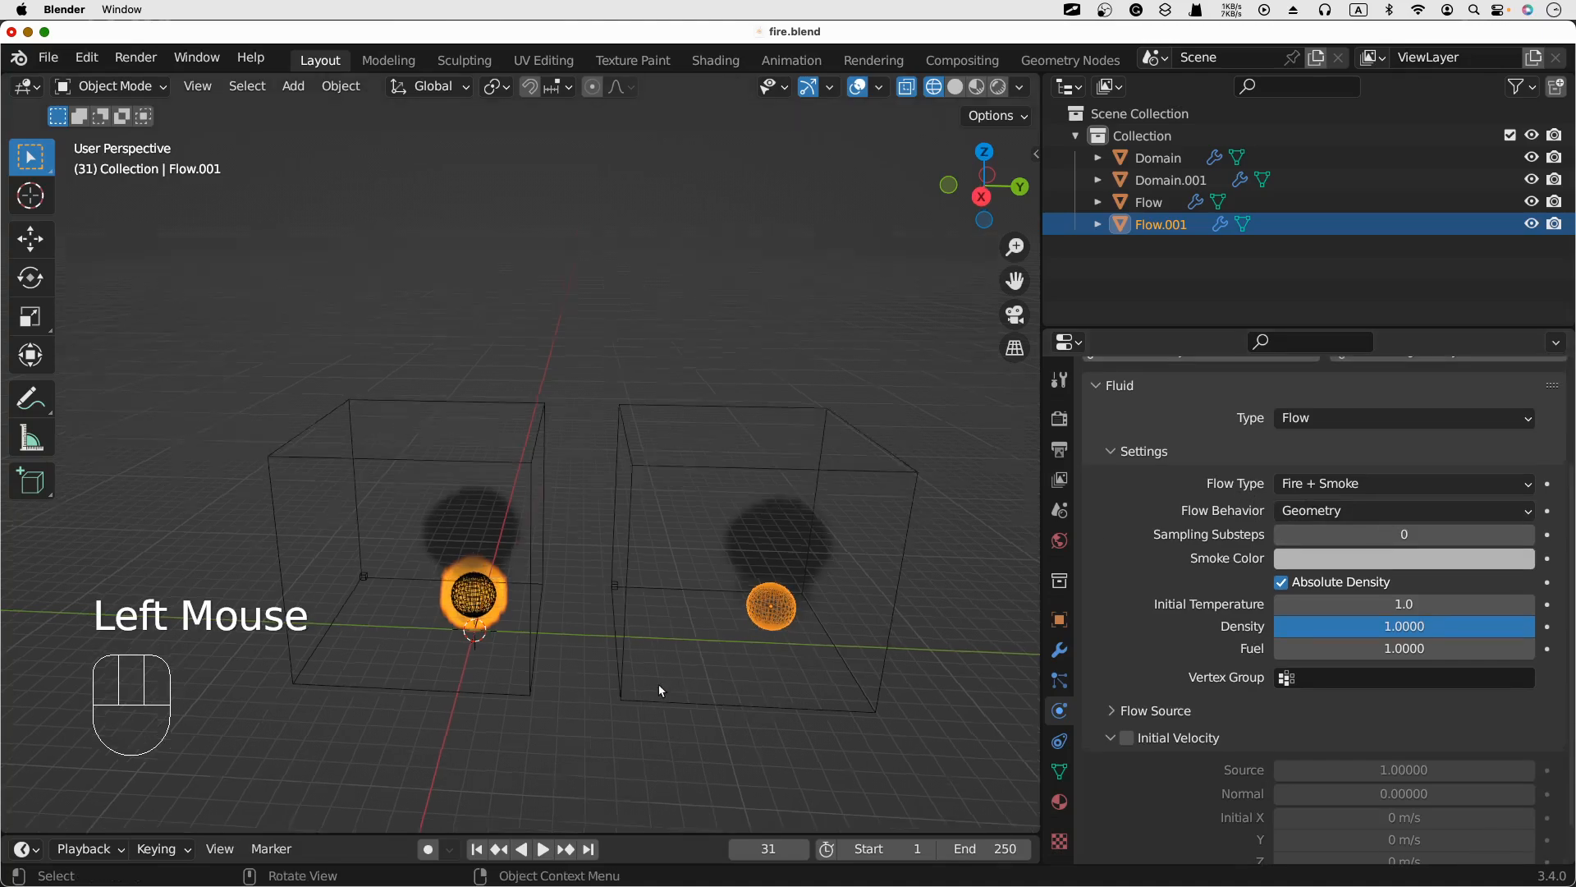
pyautogui.moveTo(659, 683); pyautogui.dragTo(799, 410, button='middle')
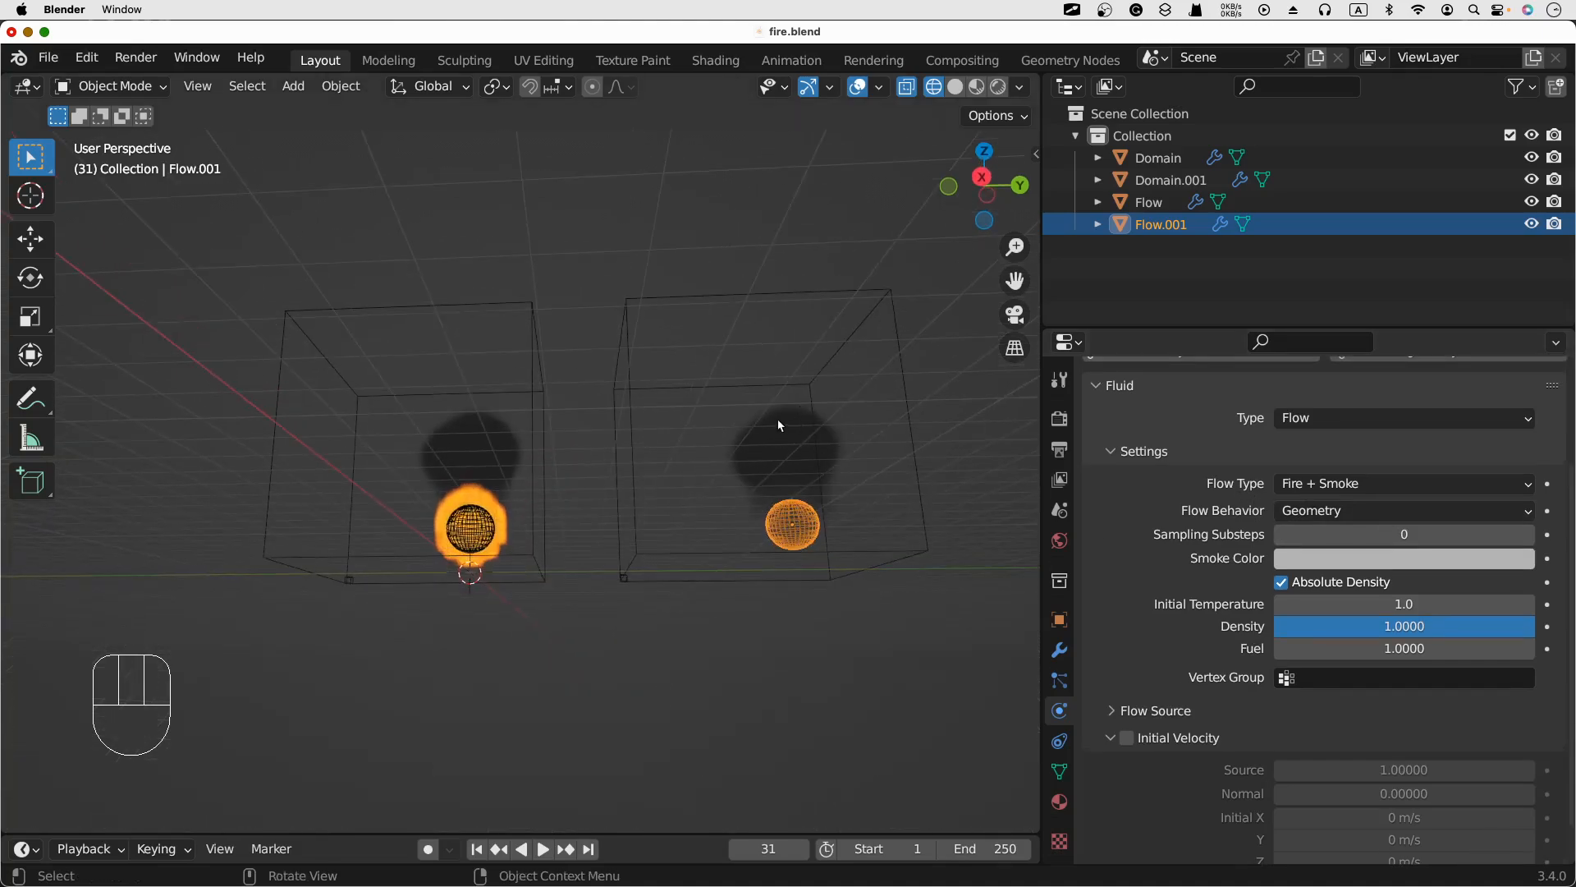
pyautogui.moveTo(686, 482); pyautogui.dragTo(683, 486, button='middle')
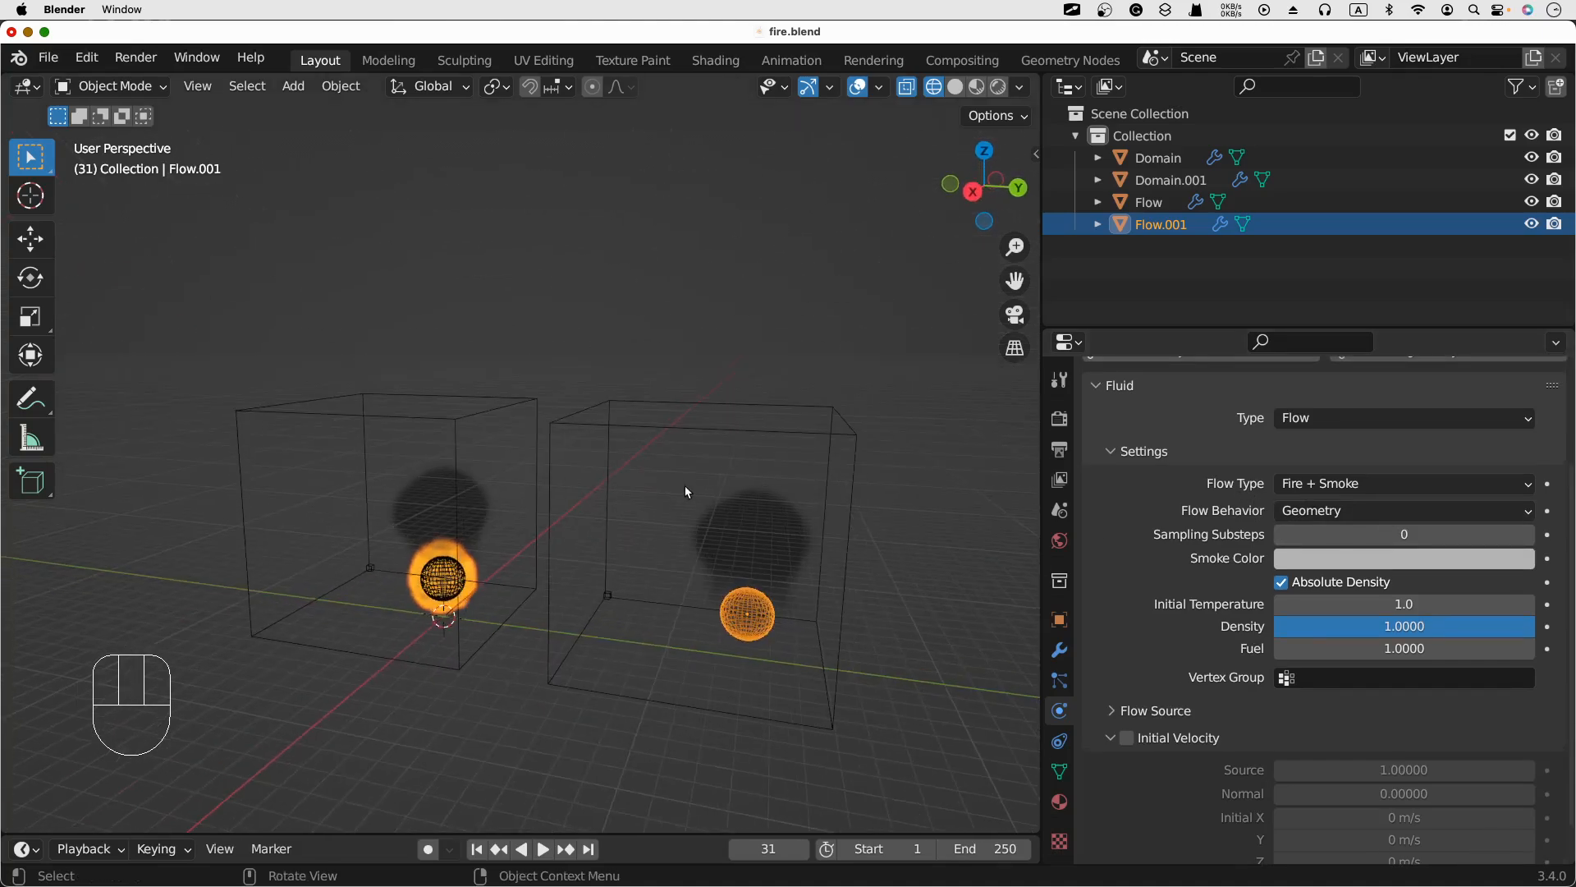